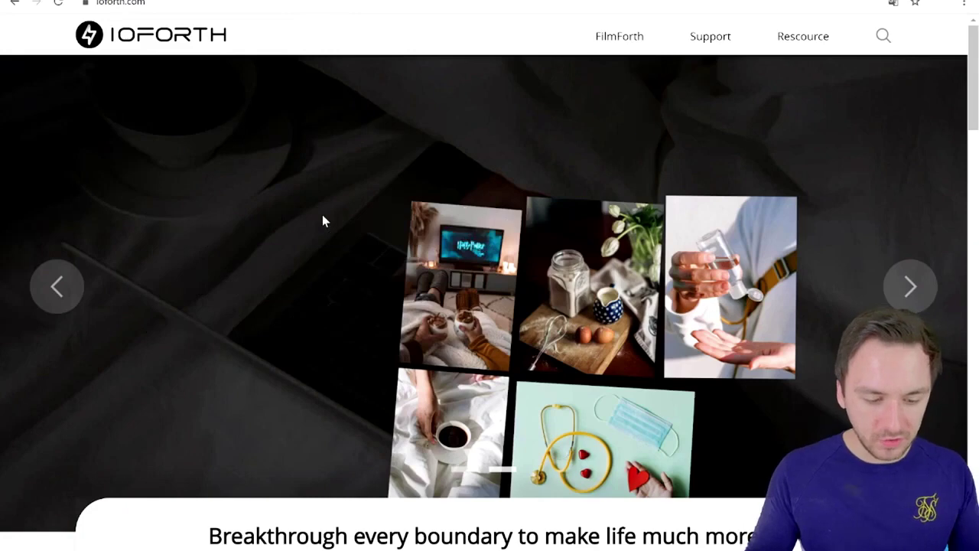
Step: Look through the IoForth home page down to its footer, and open the FilmForth page
{"action": "scroll", "coordinate": [322, 214], "scroll_direction": "down", "scroll_amount": 4}
{"action": "scroll", "coordinate": [322, 220], "scroll_direction": "down", "scroll_amount": 9}
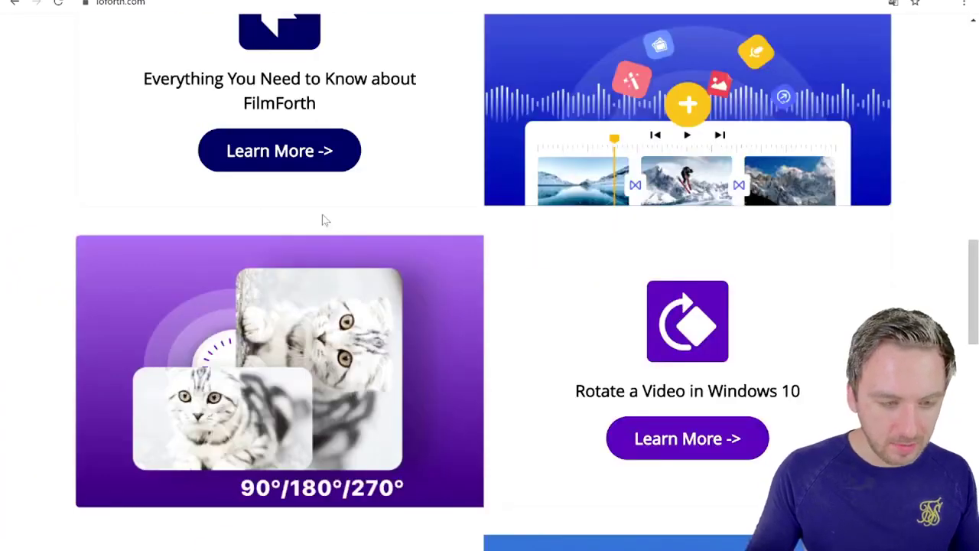
{"action": "scroll", "coordinate": [323, 219], "scroll_direction": "up", "scroll_amount": 9}
{"action": "scroll", "coordinate": [324, 218], "scroll_direction": "down", "scroll_amount": 4}
{"action": "scroll", "coordinate": [323, 218], "scroll_direction": "down", "scroll_amount": 9}
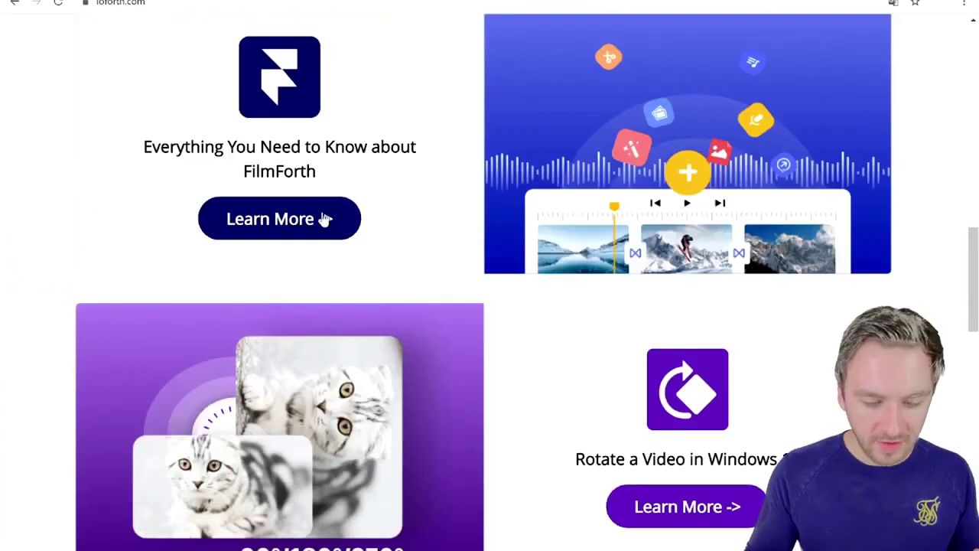
{"action": "scroll", "coordinate": [382, 224], "scroll_direction": "down", "scroll_amount": 8}
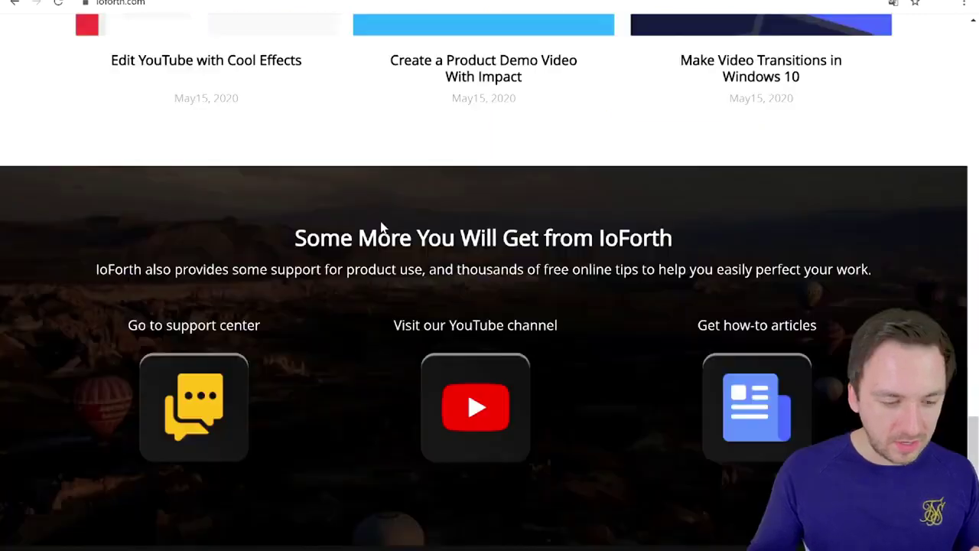
{"action": "scroll", "coordinate": [382, 225], "scroll_direction": "down", "scroll_amount": 3}
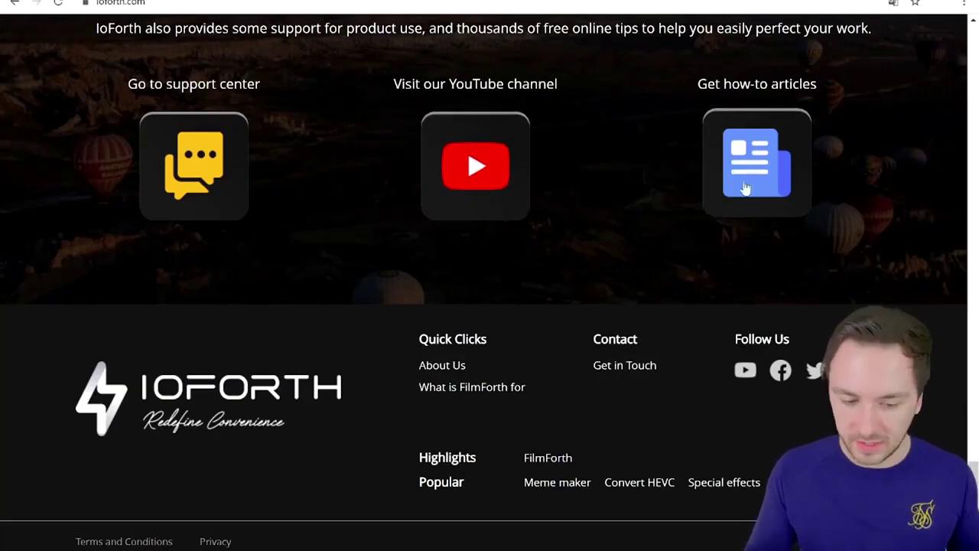
{"action": "key", "text": "Home"}
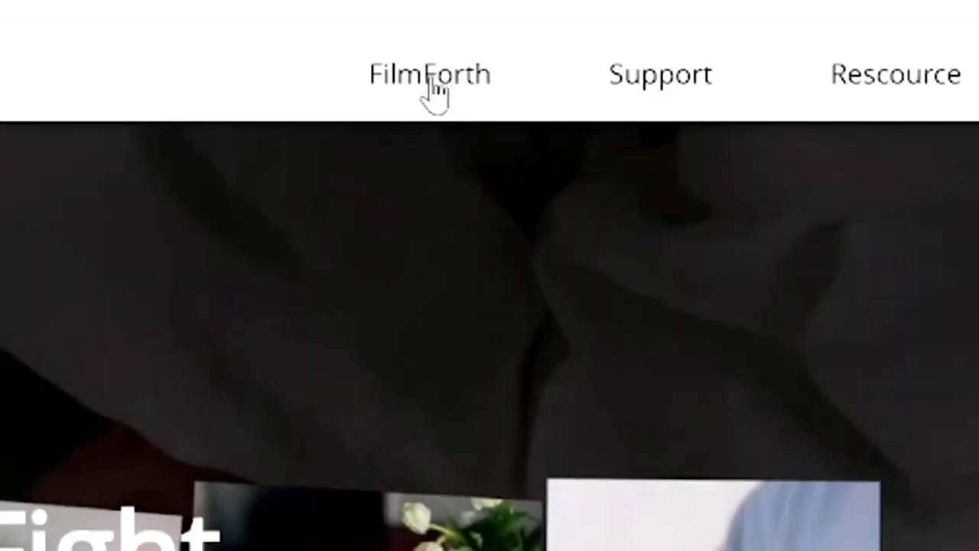
{"action": "left_click", "coordinate": [432, 84]}
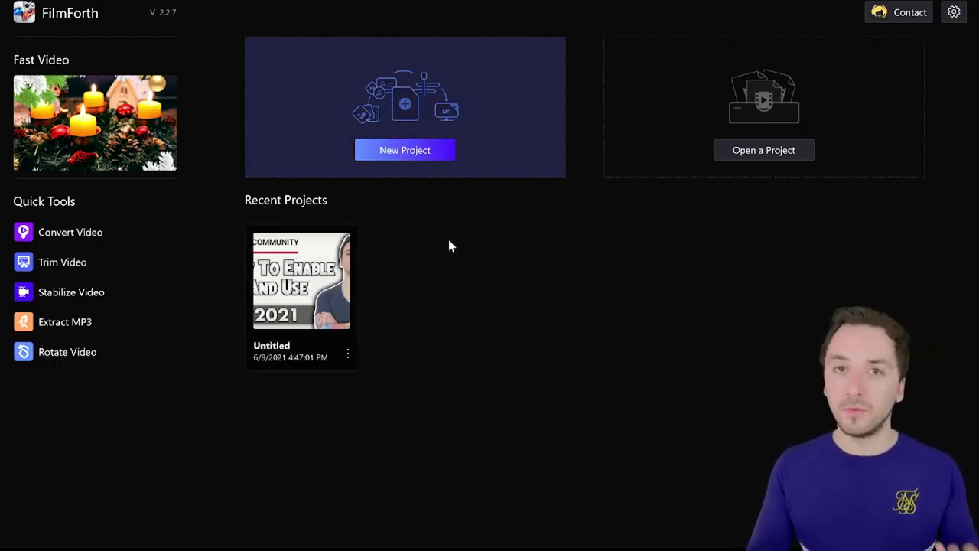
Step: Create a new project in FilmForth and add the "Animate Text Tutorial" image to the timeline
{"action": "left_click", "coordinate": [410, 156]}
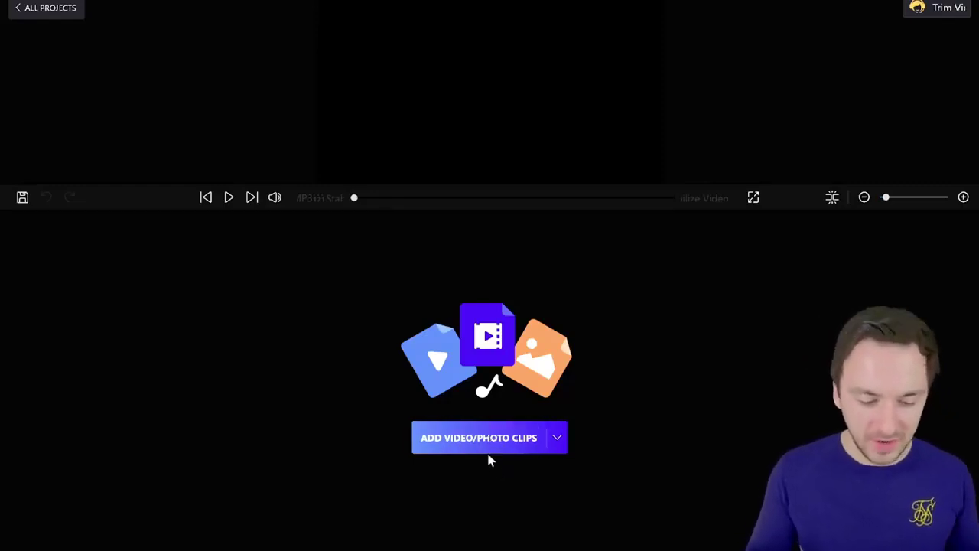
{"action": "left_click", "coordinate": [490, 452]}
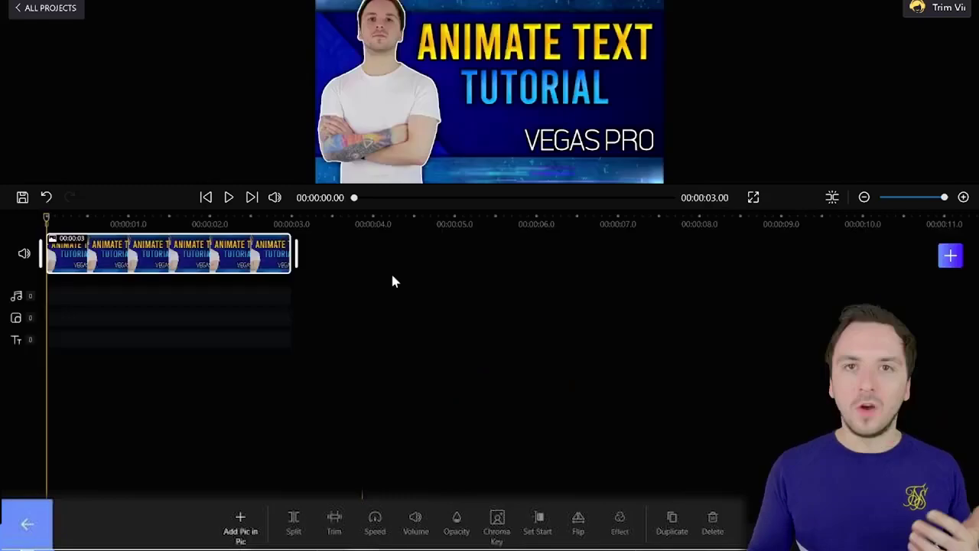
{"action": "left_click", "coordinate": [393, 282]}
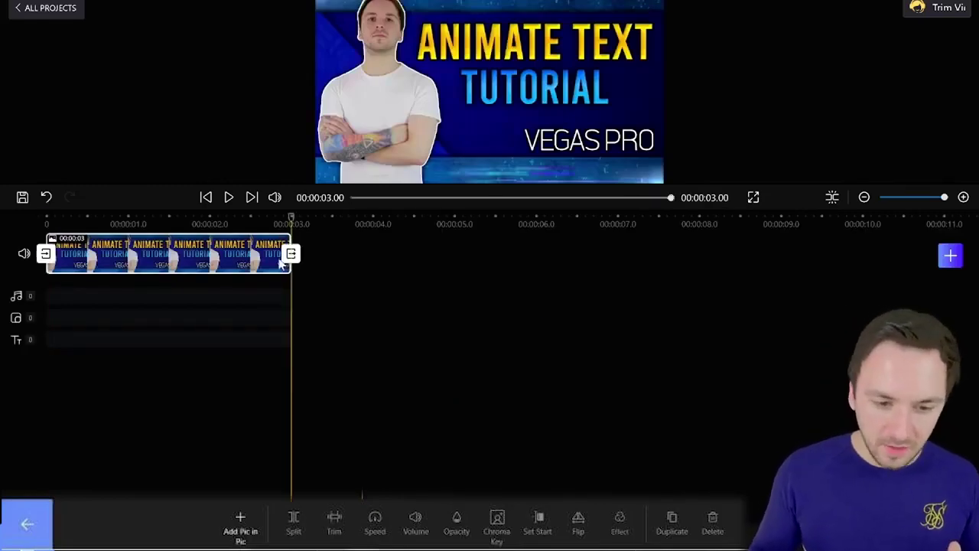
{"action": "left_click", "coordinate": [291, 258]}
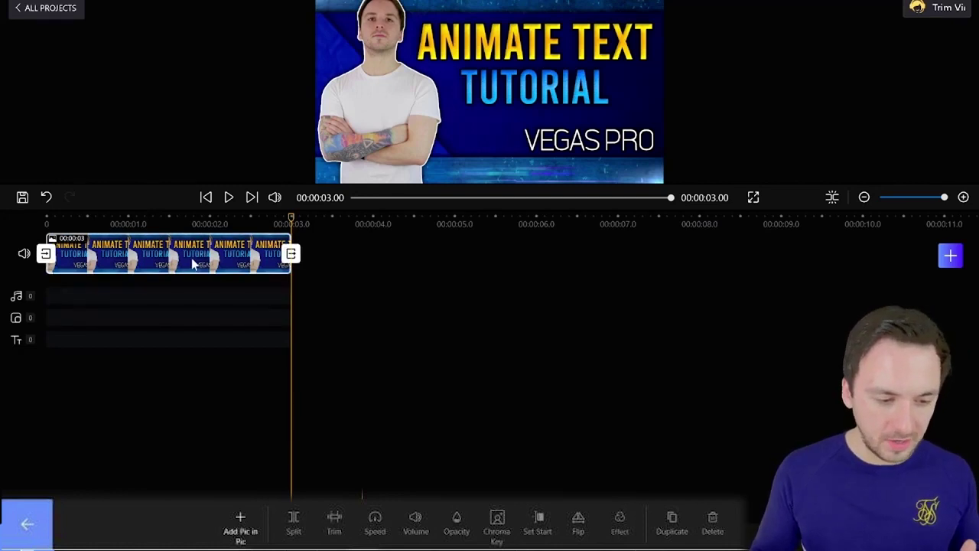
{"action": "left_click", "coordinate": [132, 262]}
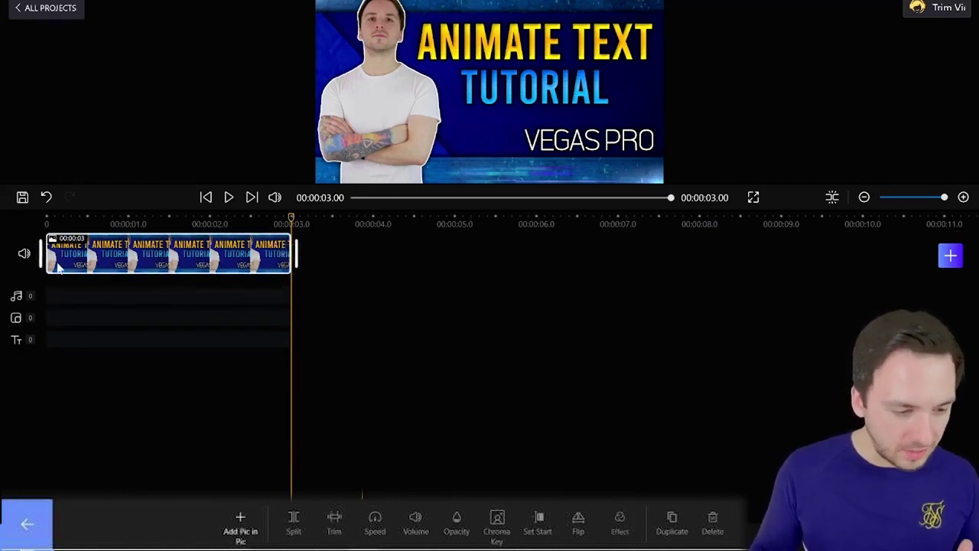
Step: Try muting and unmuting the main video track, and preview the clip
{"action": "left_click", "coordinate": [23, 257]}
{"action": "left_click", "coordinate": [23, 258]}
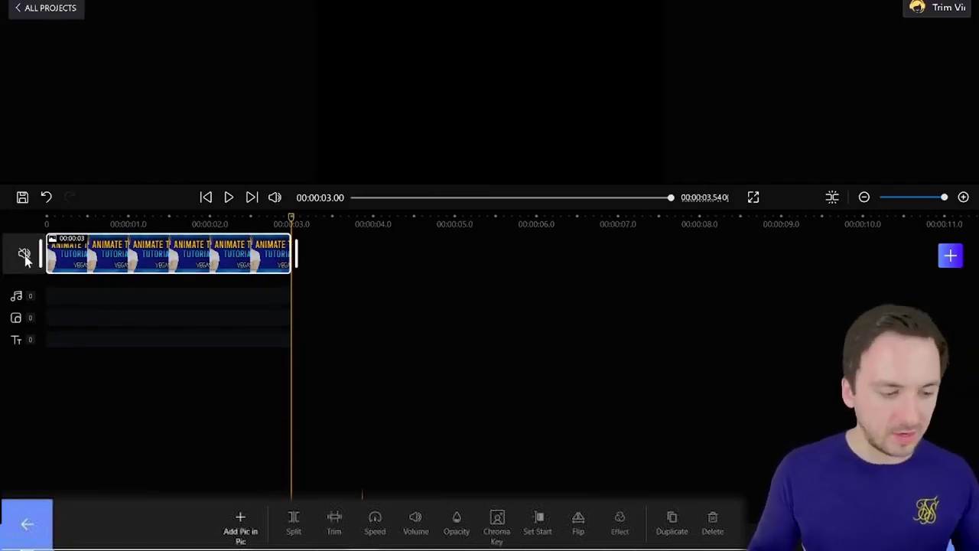
{"action": "left_click", "coordinate": [24, 257]}
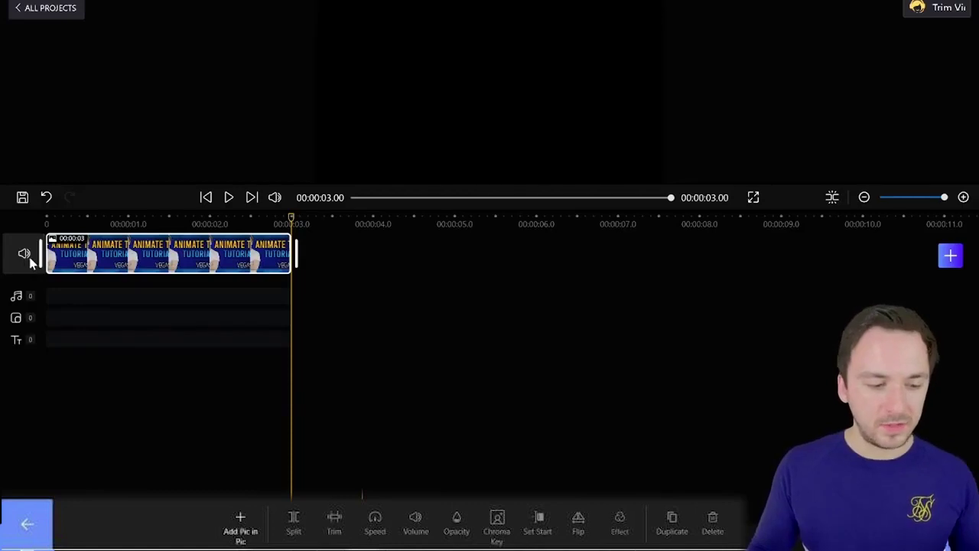
{"action": "left_click", "coordinate": [50, 296]}
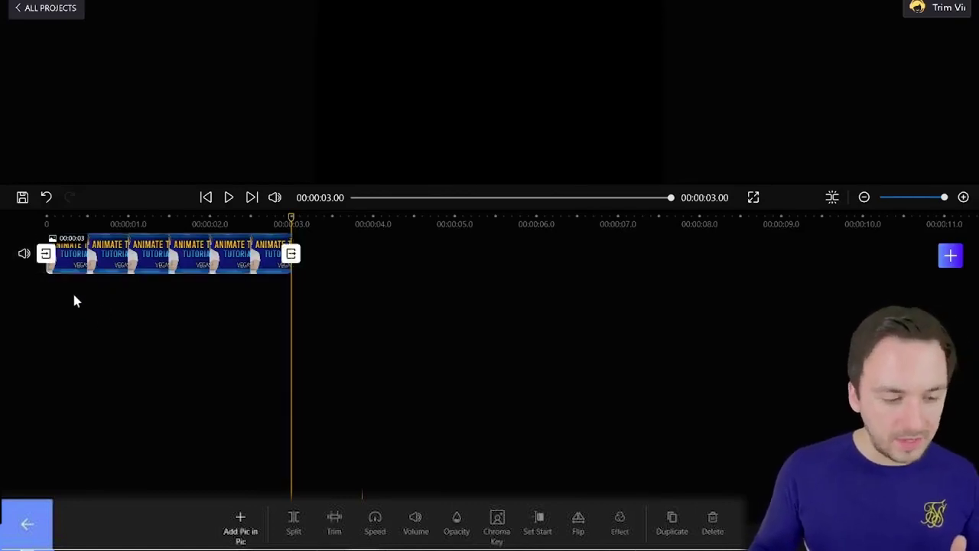
{"action": "left_click", "coordinate": [18, 264]}
{"action": "key", "text": "space"}
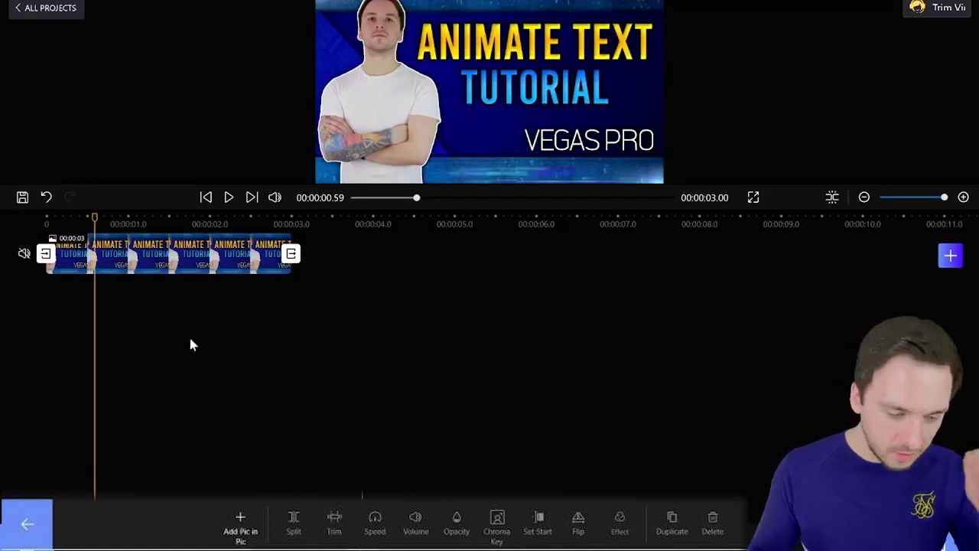
Step: Split the image clip on the main track at about 1 second
{"action": "left_click", "coordinate": [289, 259]}
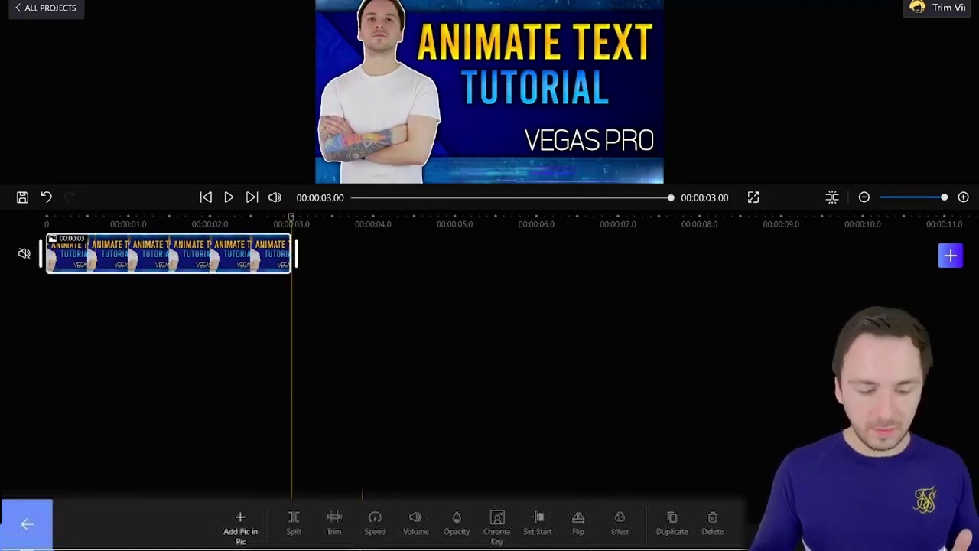
{"action": "left_click", "coordinate": [186, 227]}
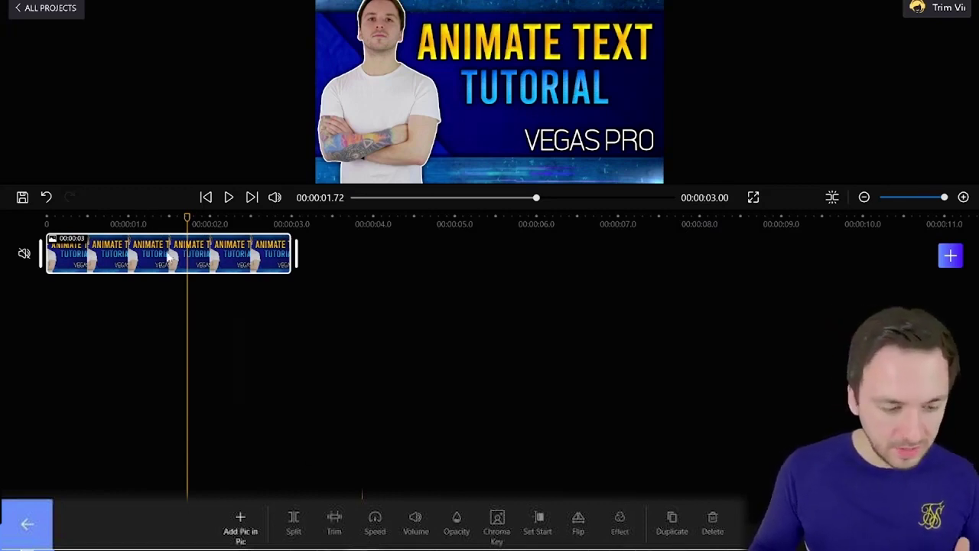
{"action": "mouse_move", "coordinate": [139, 223]}
{"action": "left_mouse_down"}
{"action": "mouse_move", "coordinate": [160, 223]}
{"action": "mouse_move", "coordinate": [130, 222]}
{"action": "left_mouse_up"}
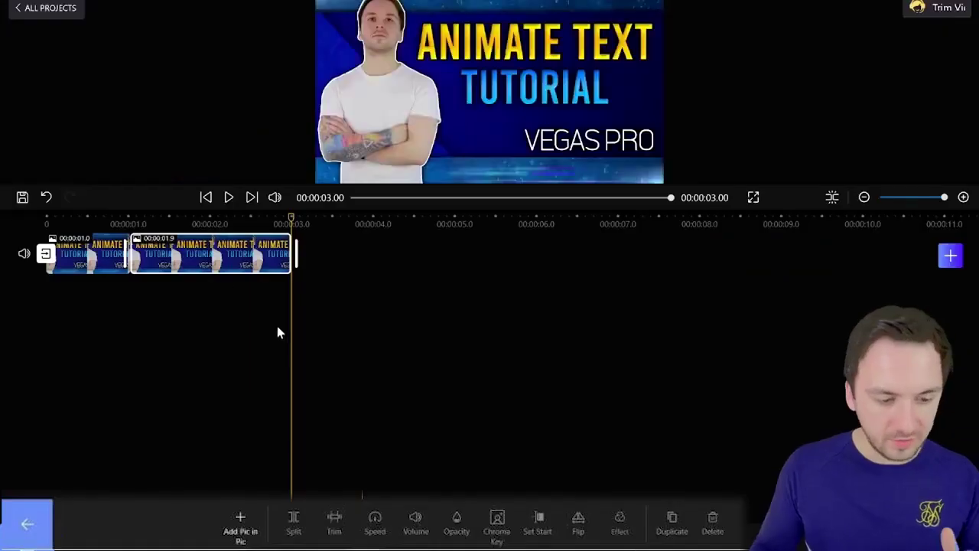
{"action": "left_click", "coordinate": [801, 403]}
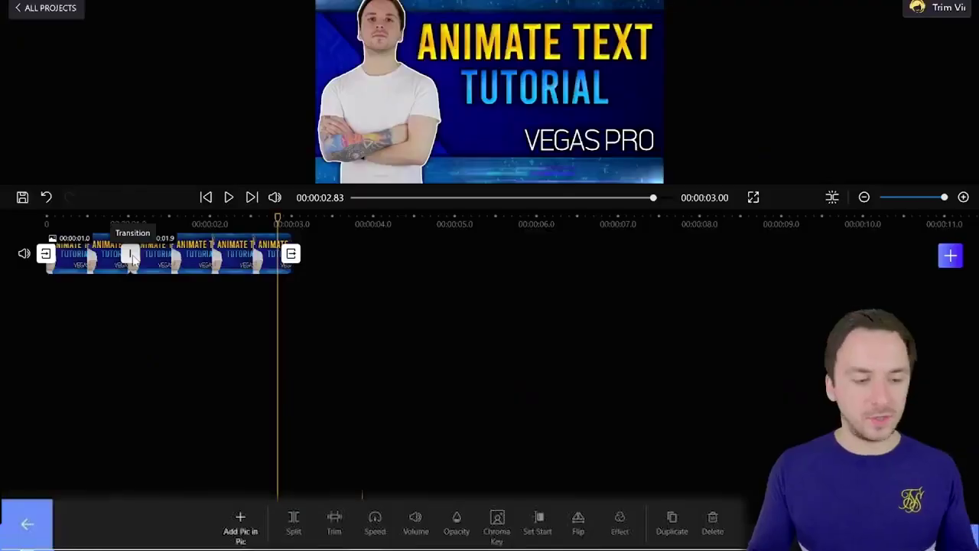
Step: Add a Gate Close H transition between the two clips and set its duration to 0.7 s
{"action": "left_click", "coordinate": [132, 257]}
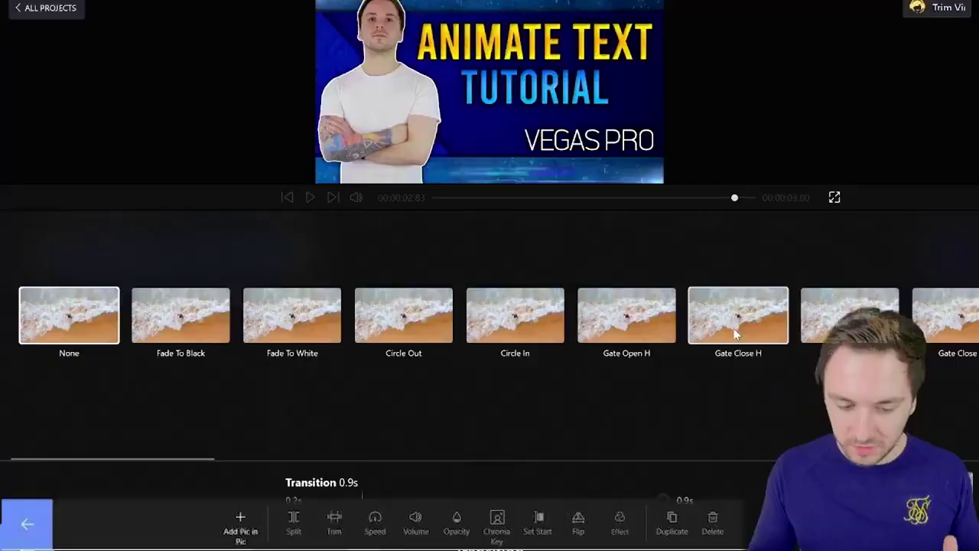
{"action": "left_click", "coordinate": [734, 329]}
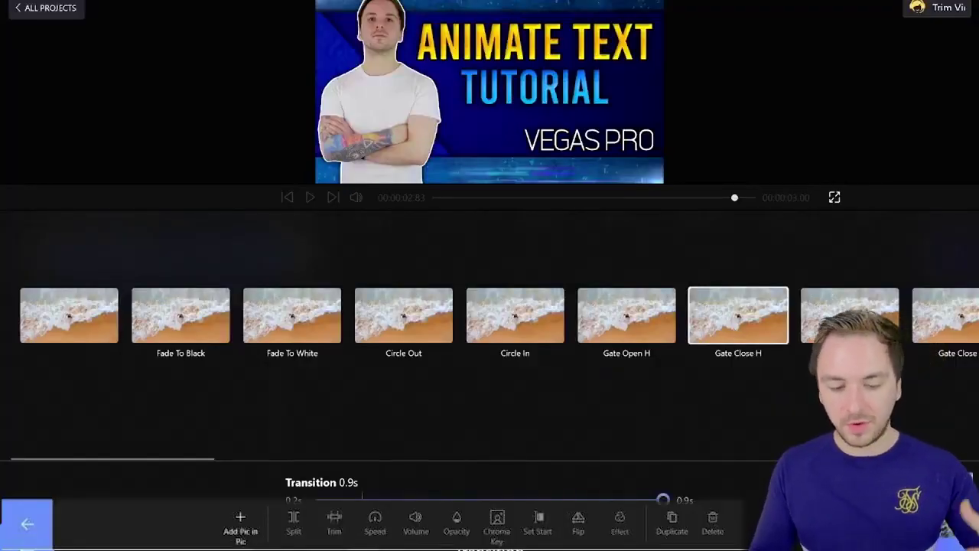
{"action": "left_click_drag", "start_coordinate": [663, 500], "coordinate": [600, 500]}
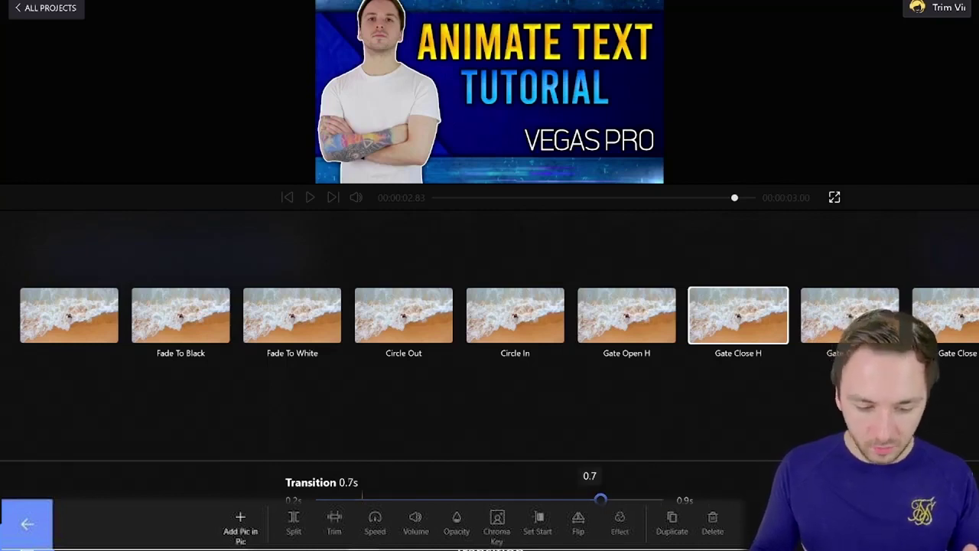
{"action": "left_click", "coordinate": [456, 427]}
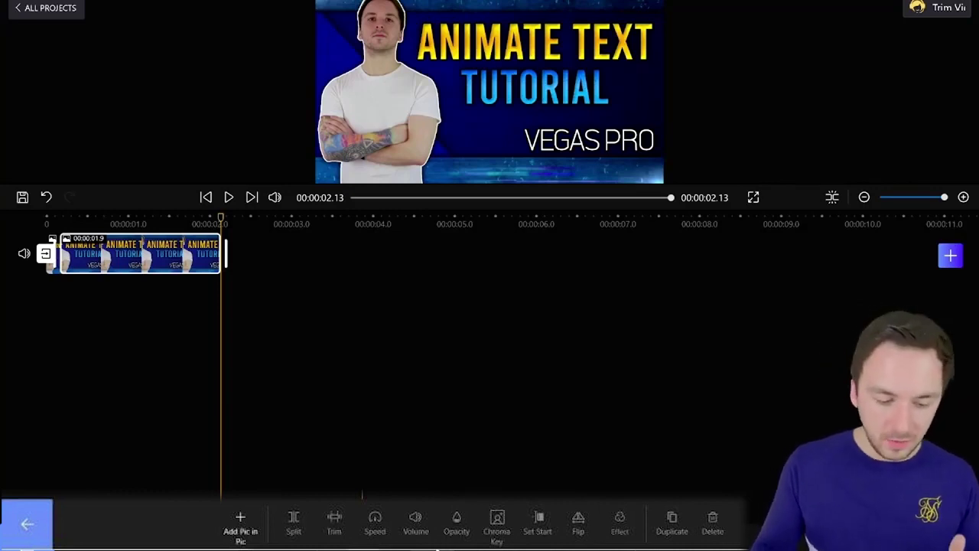
Step: Try the 1977, Aden, Amaro, Brannan, Brooklyn, Clarendon and Gingham filter effects on the second clip
{"action": "left_click", "coordinate": [620, 525]}
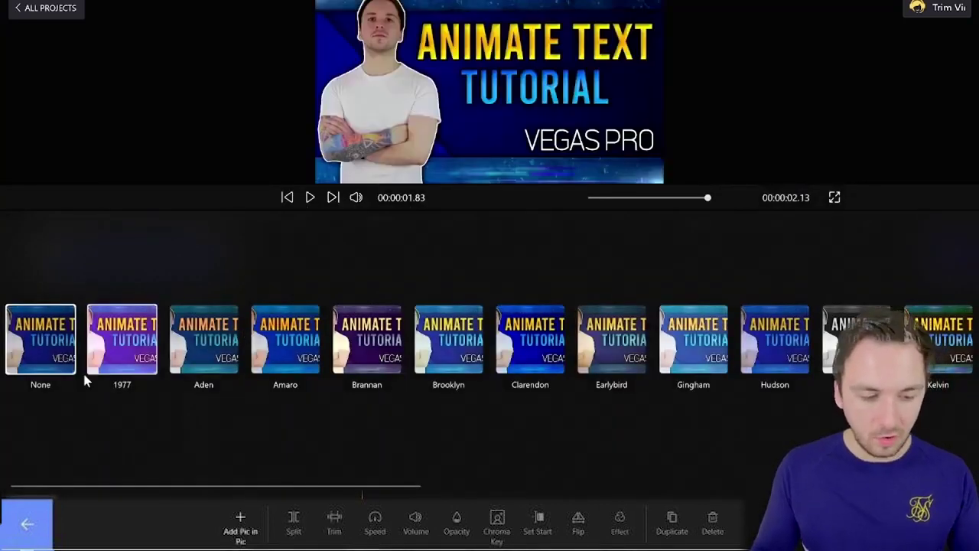
{"action": "left_click", "coordinate": [125, 361]}
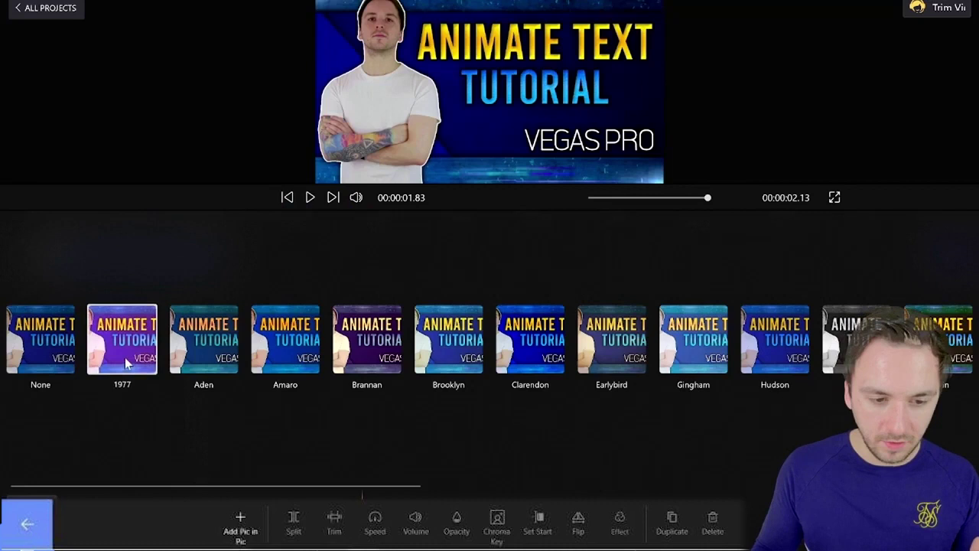
{"action": "left_click", "coordinate": [208, 356]}
{"action": "left_click", "coordinate": [284, 352]}
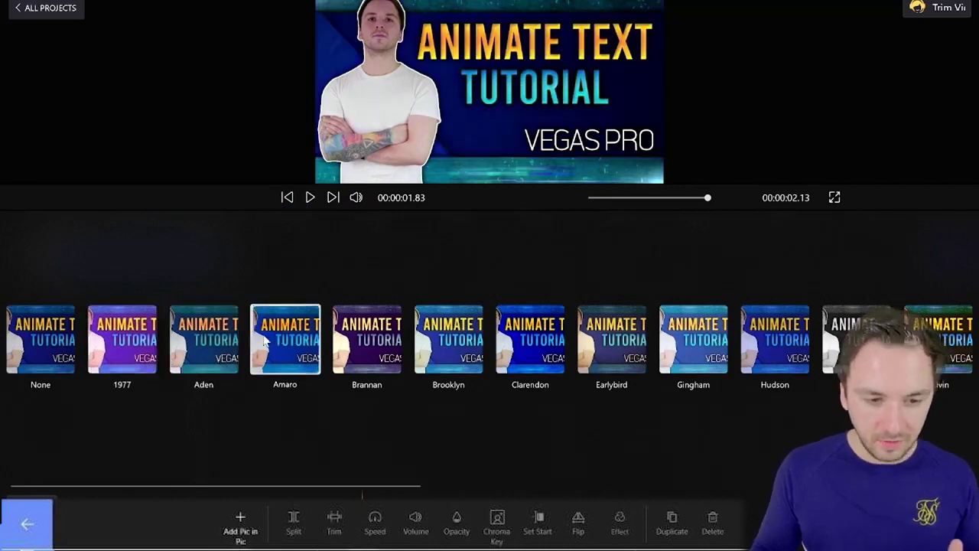
{"action": "left_click", "coordinate": [361, 345]}
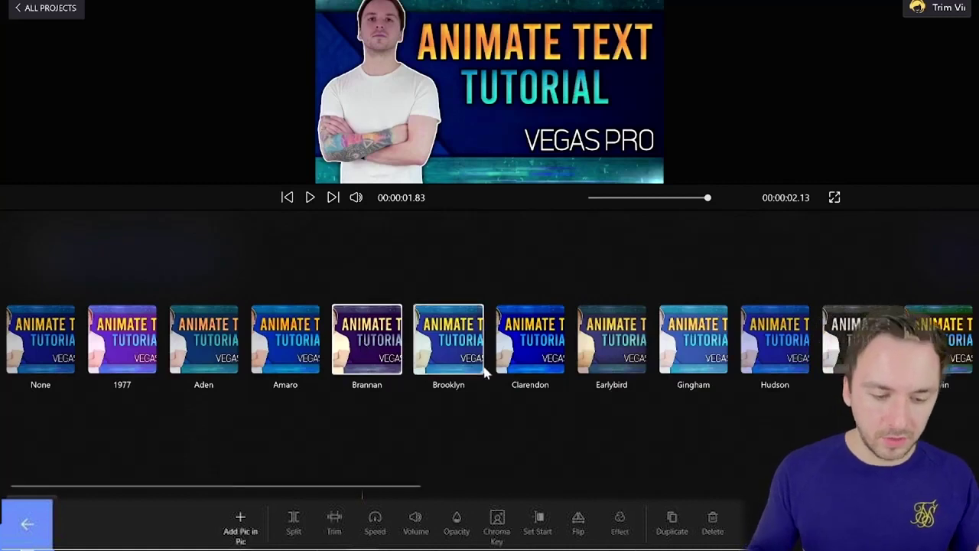
{"action": "left_click", "coordinate": [450, 344]}
{"action": "left_click", "coordinate": [556, 350]}
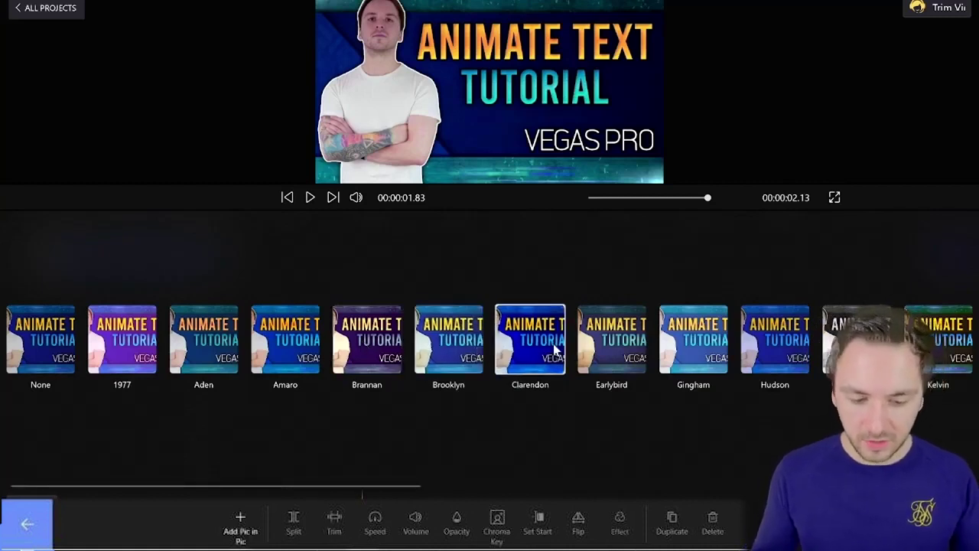
{"action": "left_click", "coordinate": [683, 329]}
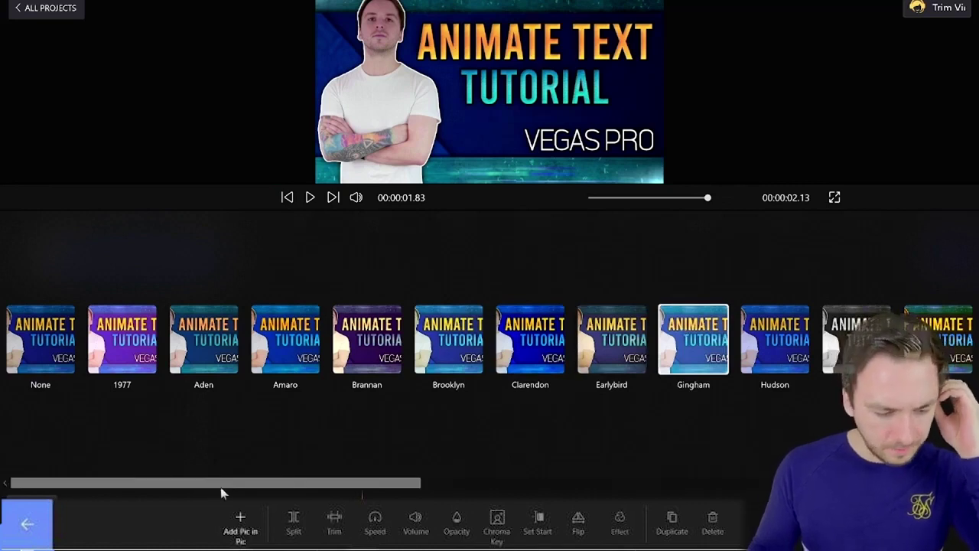
Step: Browse the remaining filter effects, compare Clarendon, and choose Amaro for the second clip
{"action": "left_click_drag", "start_coordinate": [385, 486], "coordinate": [839, 490]}
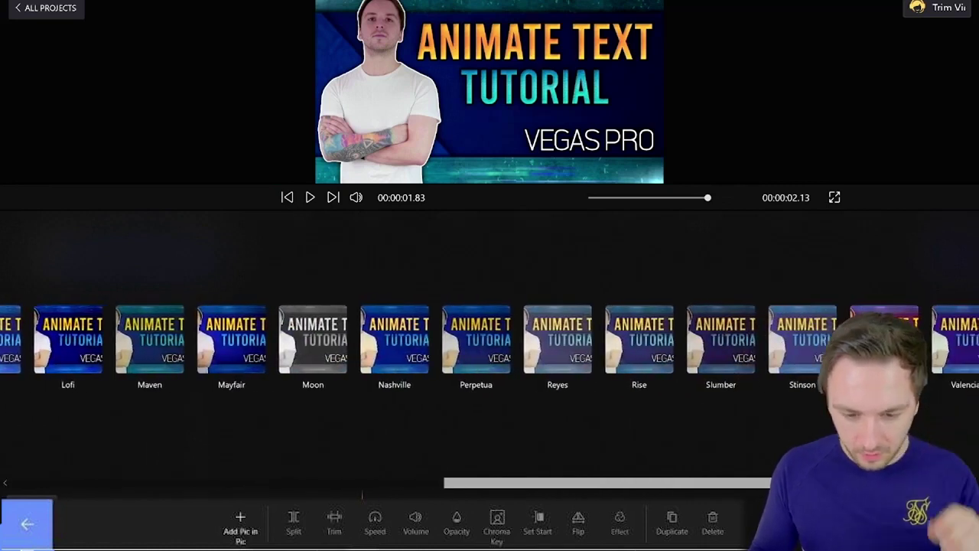
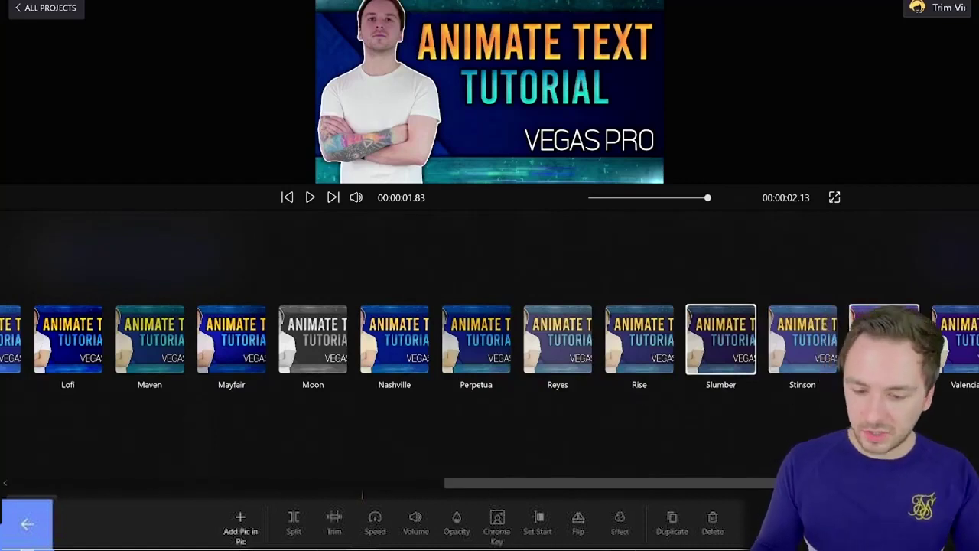
{"action": "left_click", "coordinate": [884, 337]}
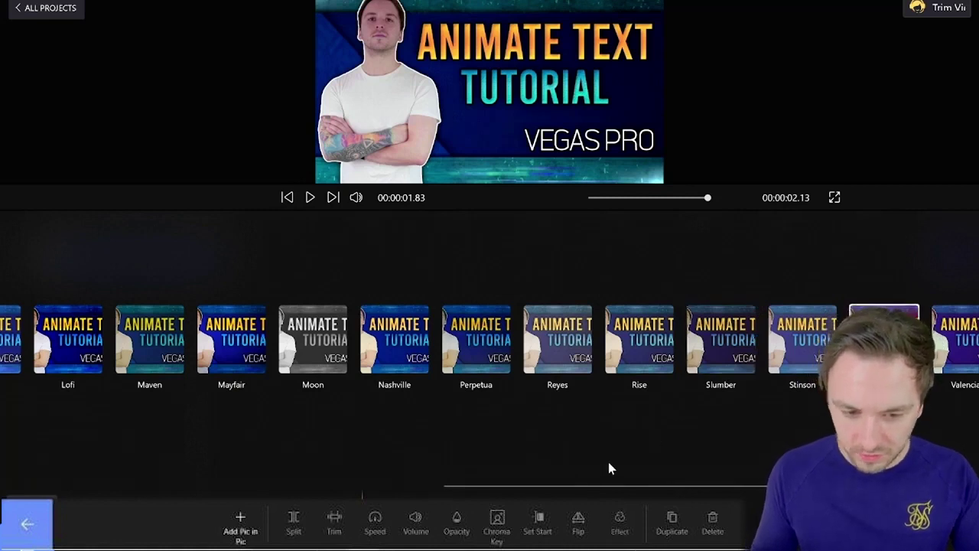
{"action": "left_click_drag", "start_coordinate": [294, 485], "coordinate": [44, 479]}
{"action": "left_click", "coordinate": [531, 358]}
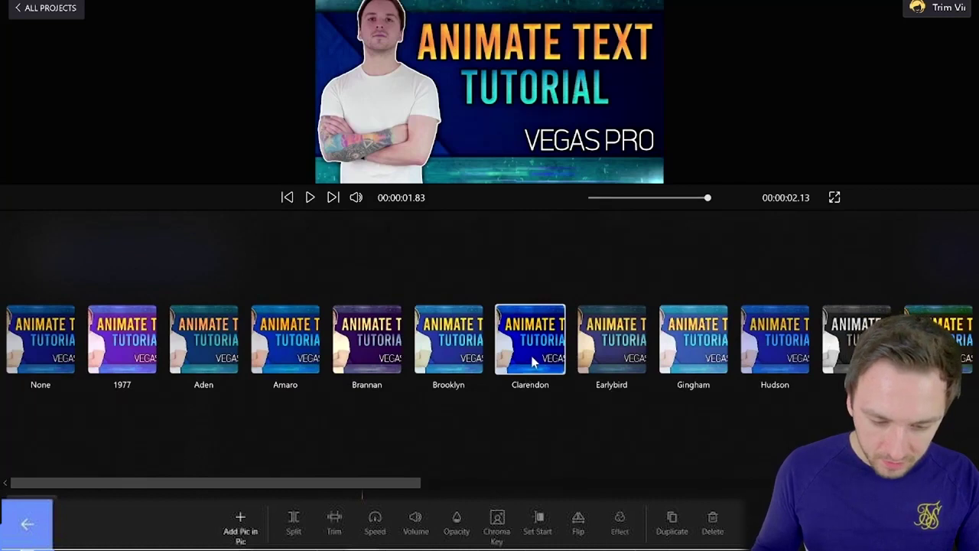
{"action": "left_click", "coordinate": [286, 344]}
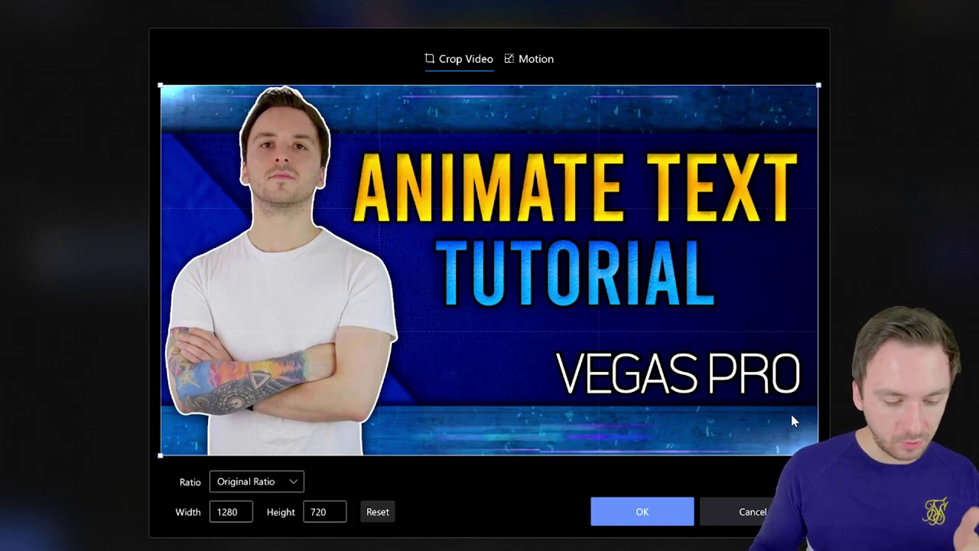
Step: Try a 16:9 crop on the second clip and shrink the crop frame over the image
{"action": "left_click", "coordinate": [278, 487]}
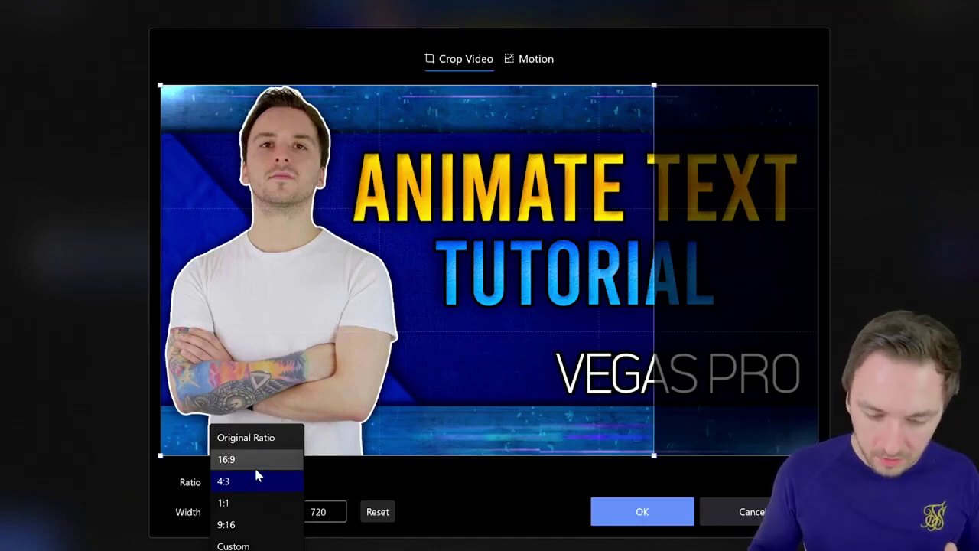
{"action": "left_click", "coordinate": [256, 461]}
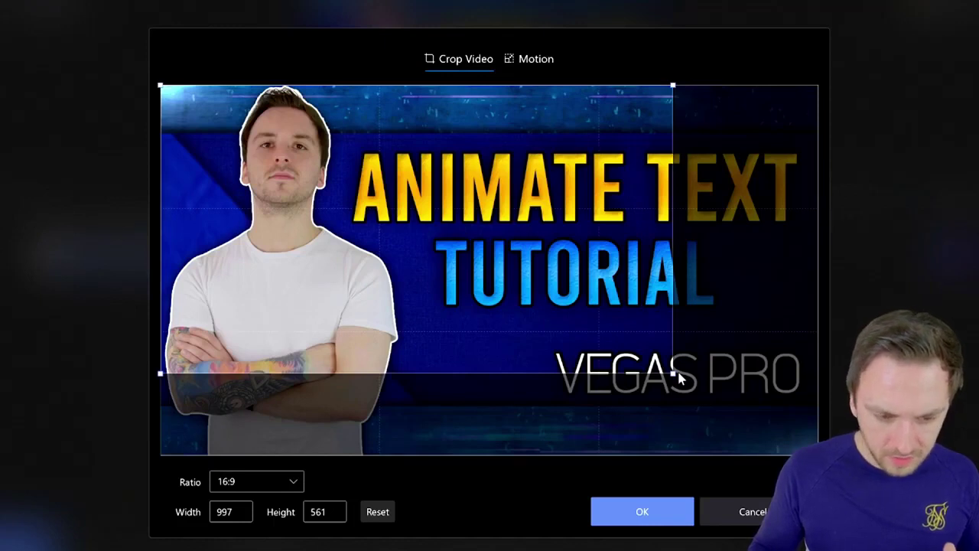
{"action": "left_click_drag", "start_coordinate": [674, 375], "coordinate": [391, 126]}
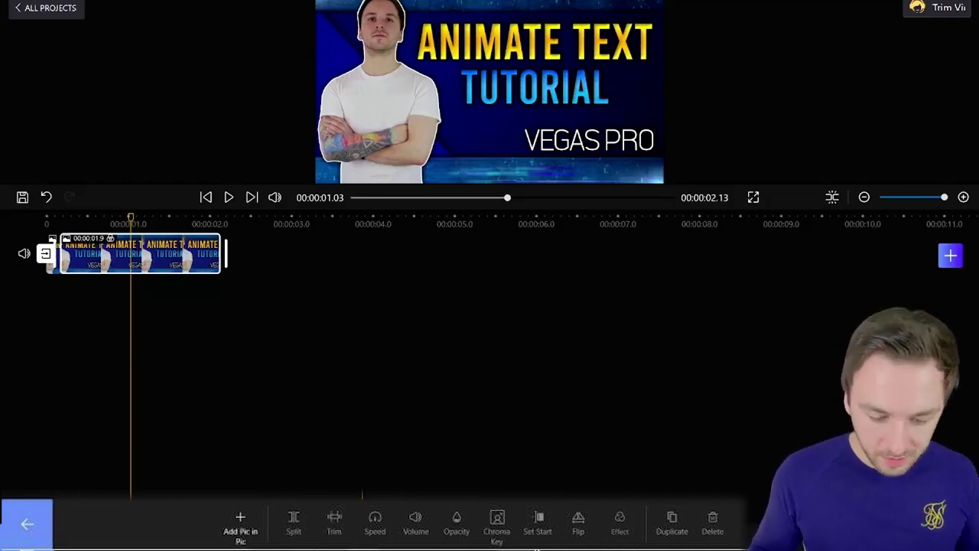
Step: Close the clip's transform settings, place the playhead at 00:00:17.20 and open the picture-in-picture tools
{"action": "left_click", "coordinate": [46, 535]}
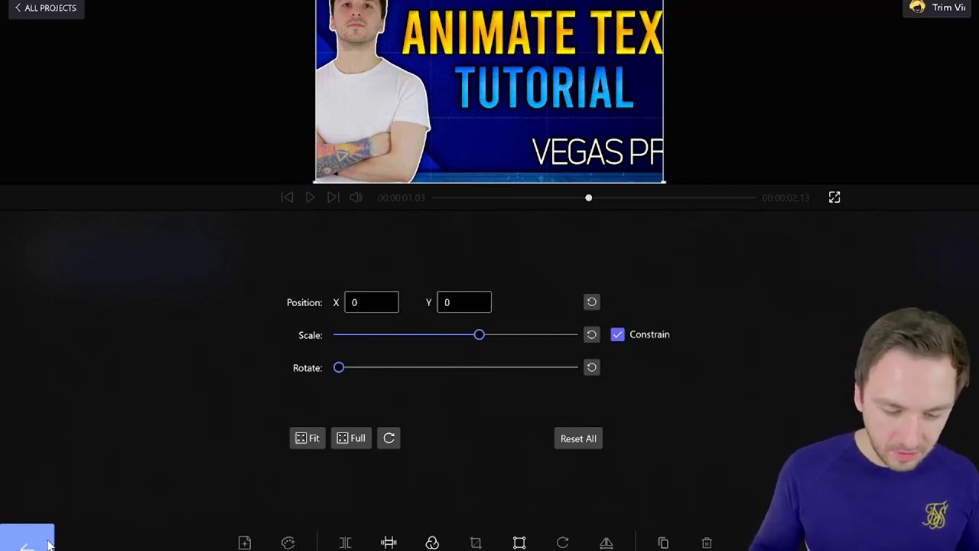
{"action": "left_click", "coordinate": [48, 543]}
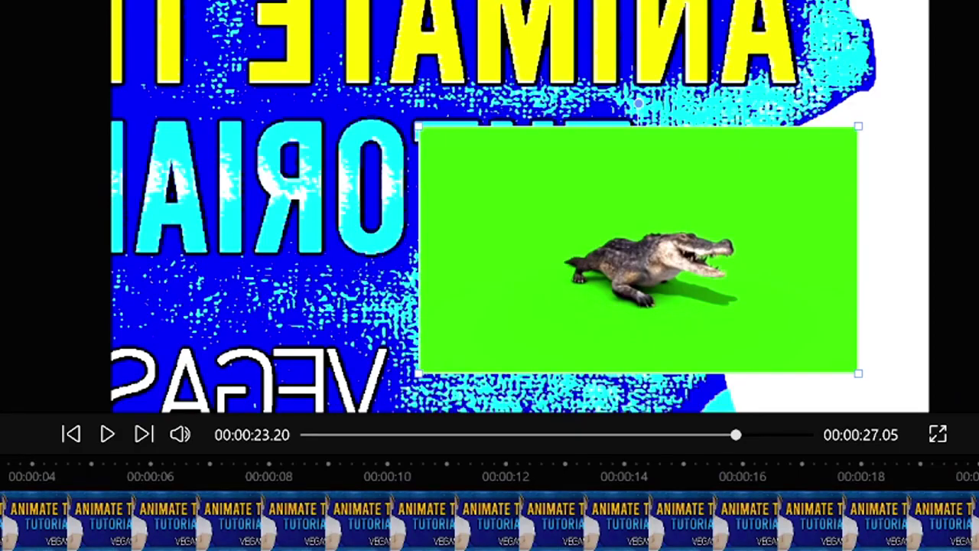
{"action": "left_click", "coordinate": [814, 517]}
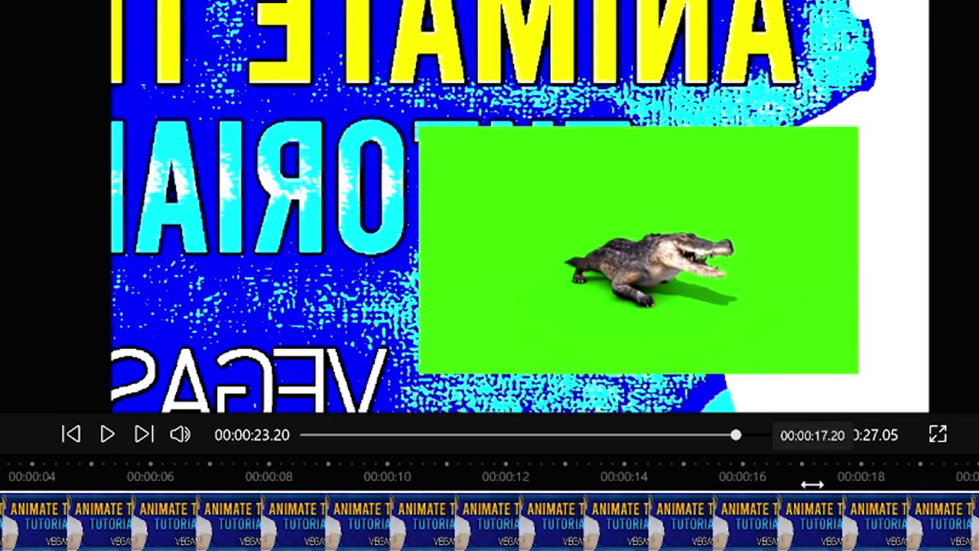
{"action": "left_click", "coordinate": [813, 482]}
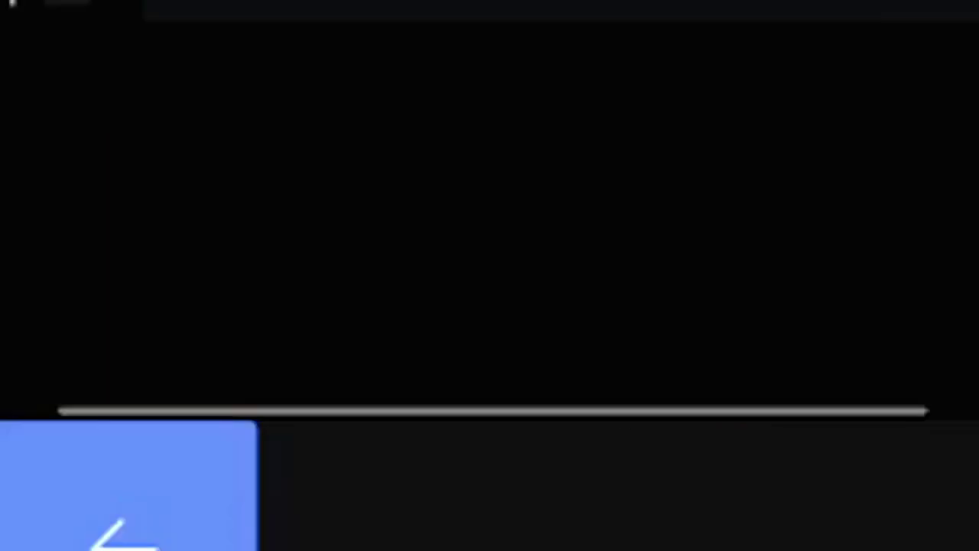
{"action": "left_click", "coordinate": [241, 520]}
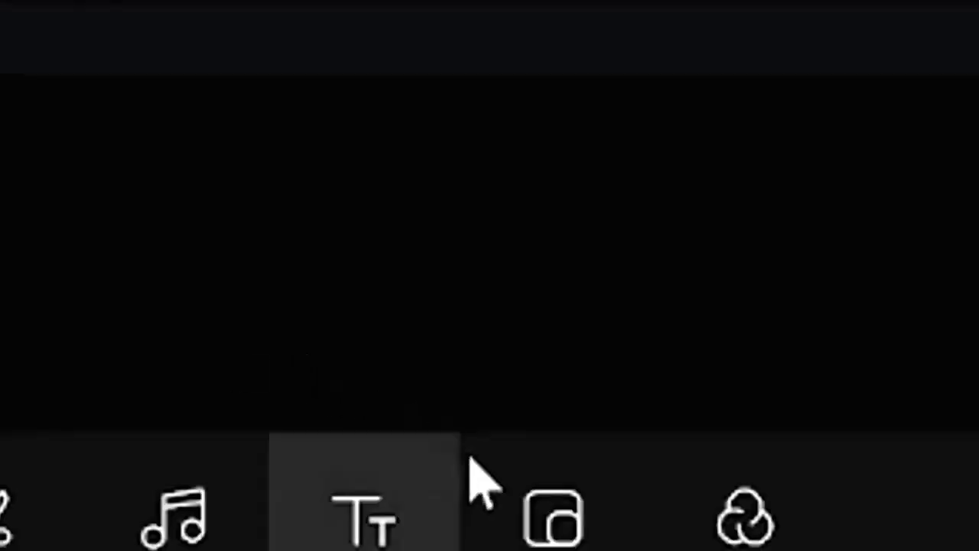
{"action": "left_click", "coordinate": [545, 520]}
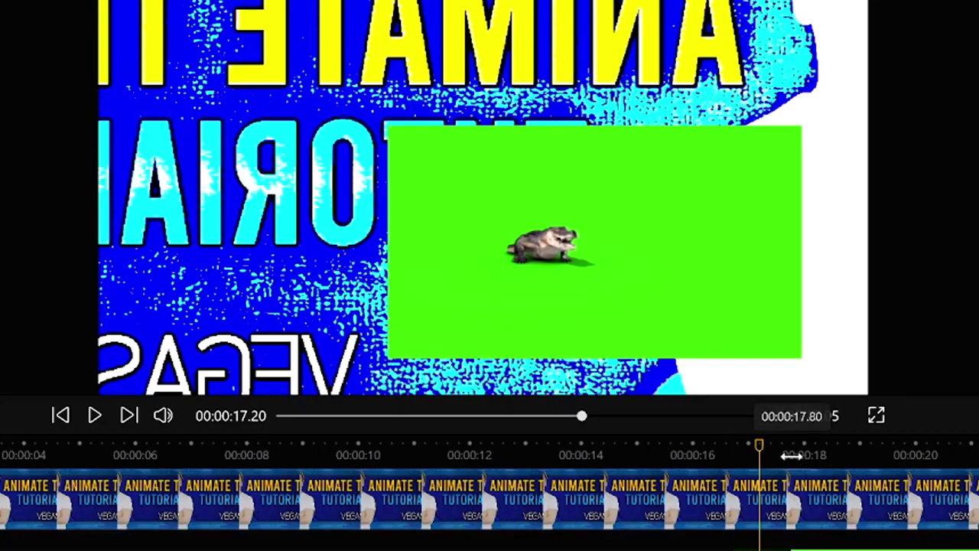
Step: Place the playhead at 00:00:17.80 and enlarge the crocodile green-screen overlay to fill the whole video frame
{"action": "left_click", "coordinate": [792, 455]}
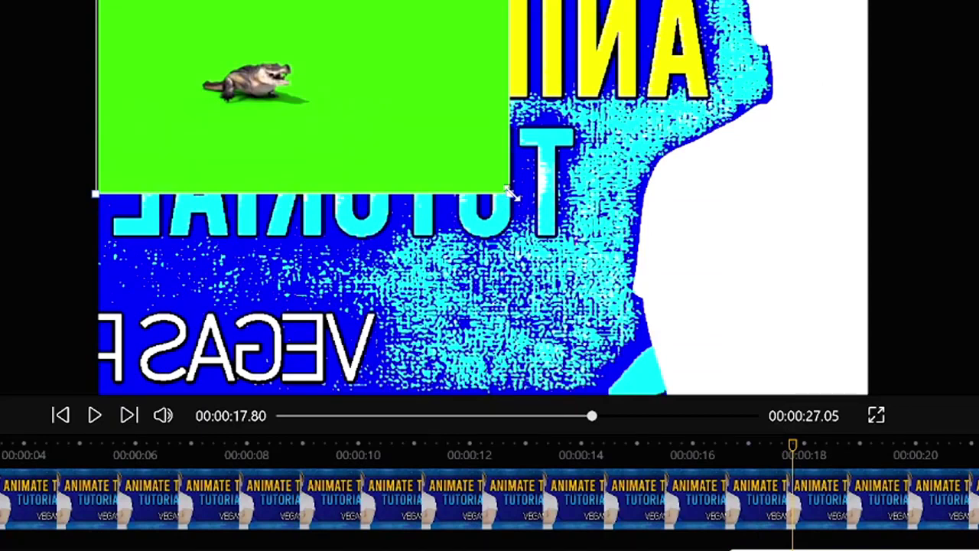
{"action": "left_click_drag", "start_coordinate": [511, 193], "coordinate": [868, 393]}
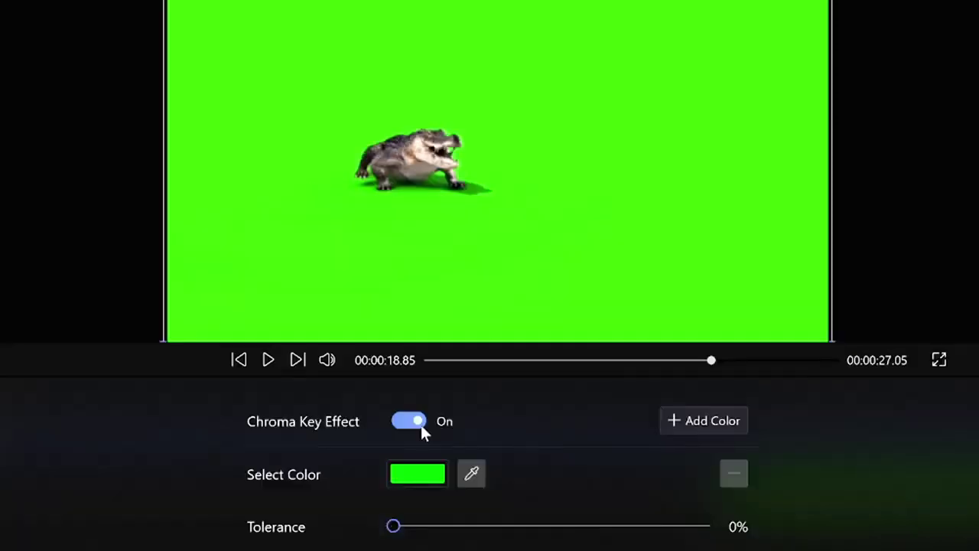
Step: Set the crocodile overlay's chroma key colour to #47FE18 by sampling its green background
{"action": "left_click", "coordinate": [417, 475]}
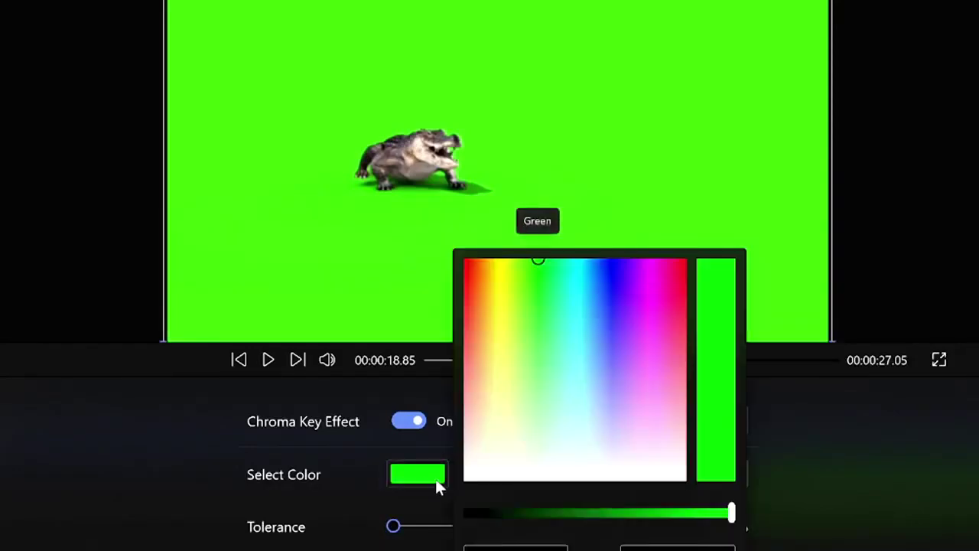
{"action": "left_click", "coordinate": [159, 479]}
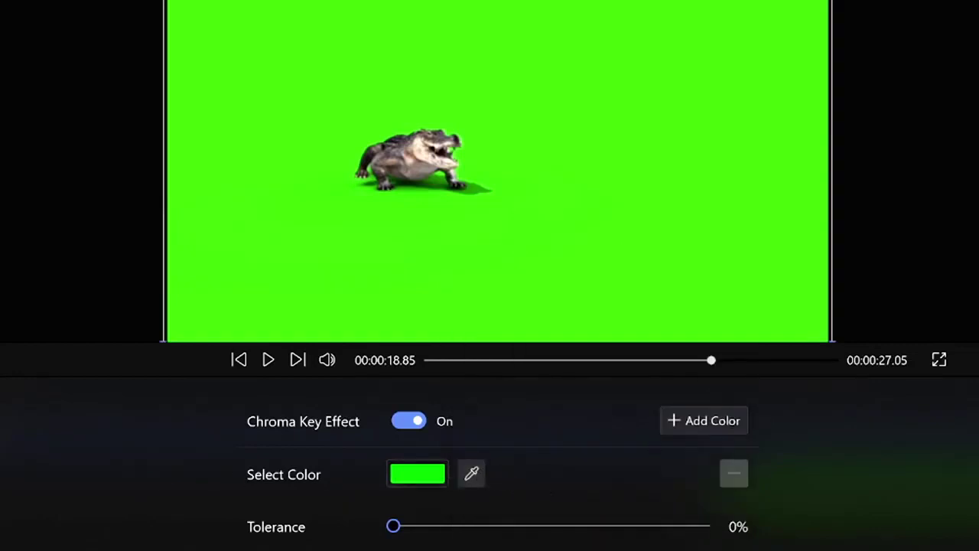
{"action": "left_click", "coordinate": [471, 474]}
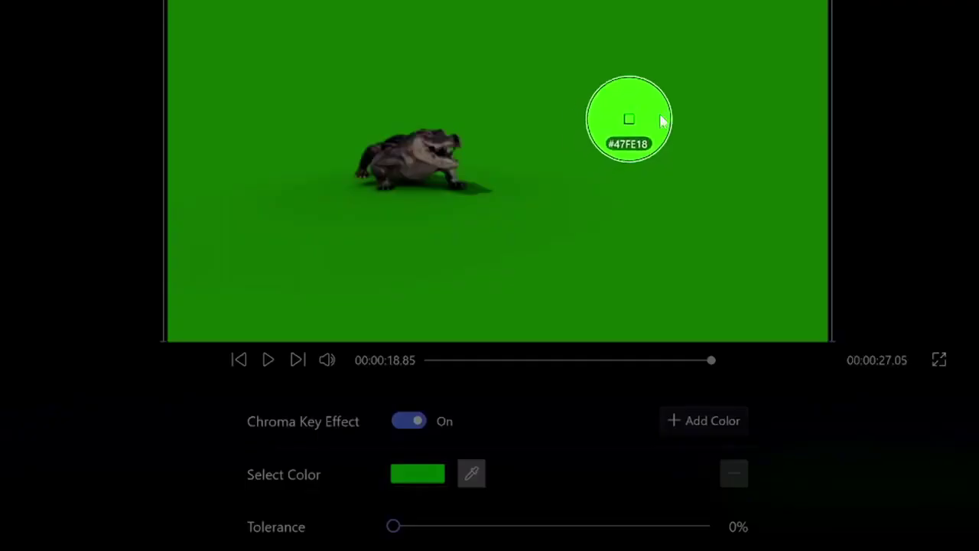
{"action": "left_click", "coordinate": [629, 119]}
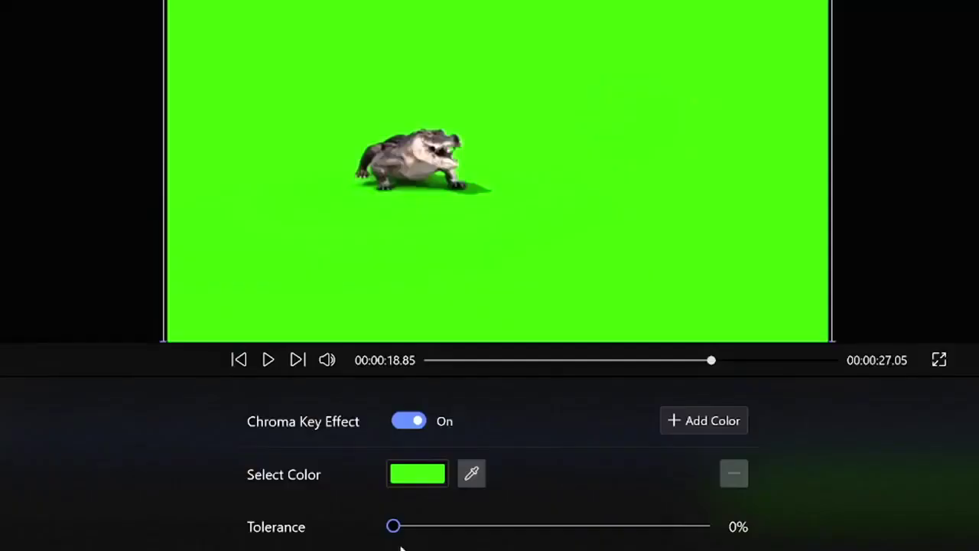
Step: Set the chroma key tolerance to 63% and preview the keyed crocodile at about 00:00:23.36
{"action": "left_click_drag", "start_coordinate": [396, 532], "coordinate": [591, 526]}
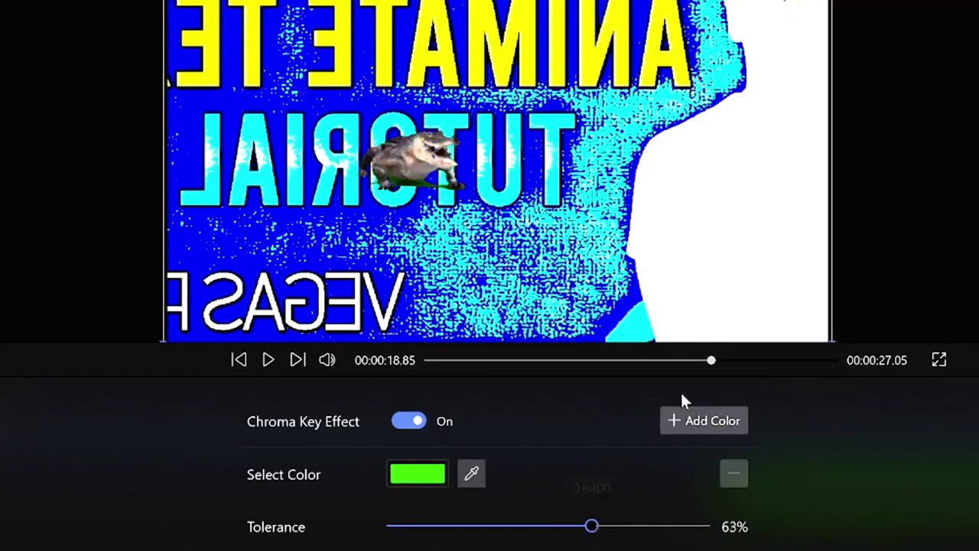
{"action": "left_click_drag", "start_coordinate": [712, 360], "coordinate": [743, 356]}
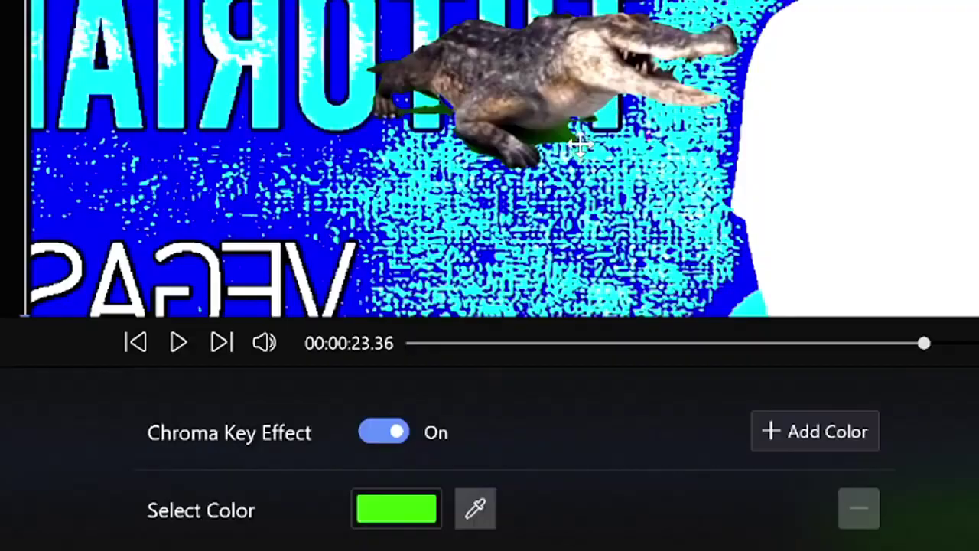
{"action": "mouse_move", "coordinate": [649, 550]}
{"action": "left_mouse_down"}
{"action": "mouse_move", "coordinate": [680, 550]}
{"action": "mouse_move", "coordinate": [648, 550]}
{"action": "left_mouse_up"}
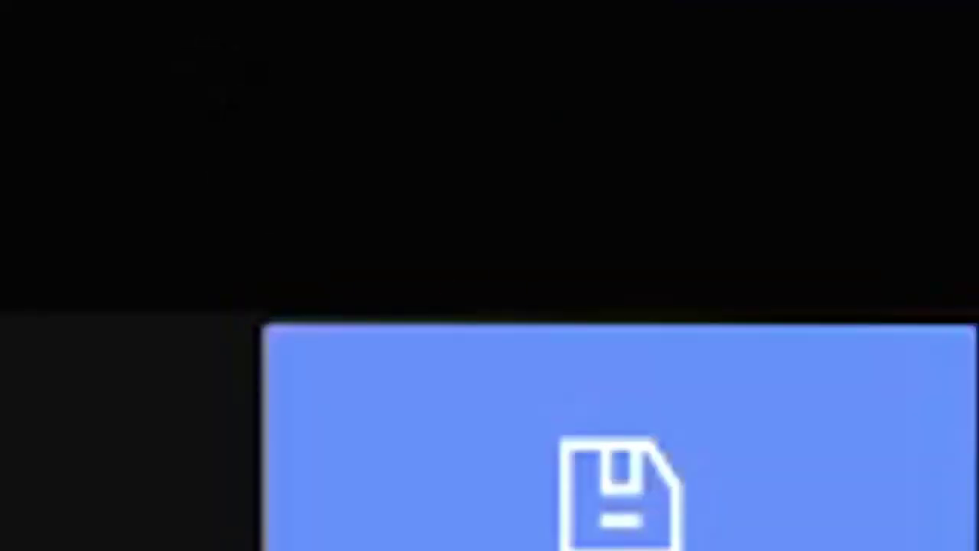
Step: Start the video export and set its resolution to 1080P (1920x1080) and its bit rate to 30 Mbps [Best]
{"action": "left_click", "coordinate": [620, 467]}
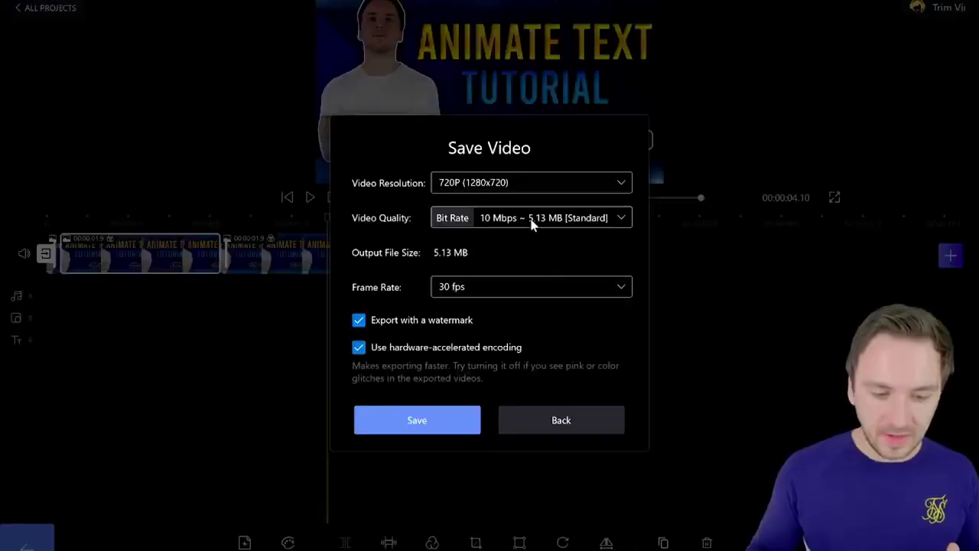
{"action": "left_click", "coordinate": [486, 184]}
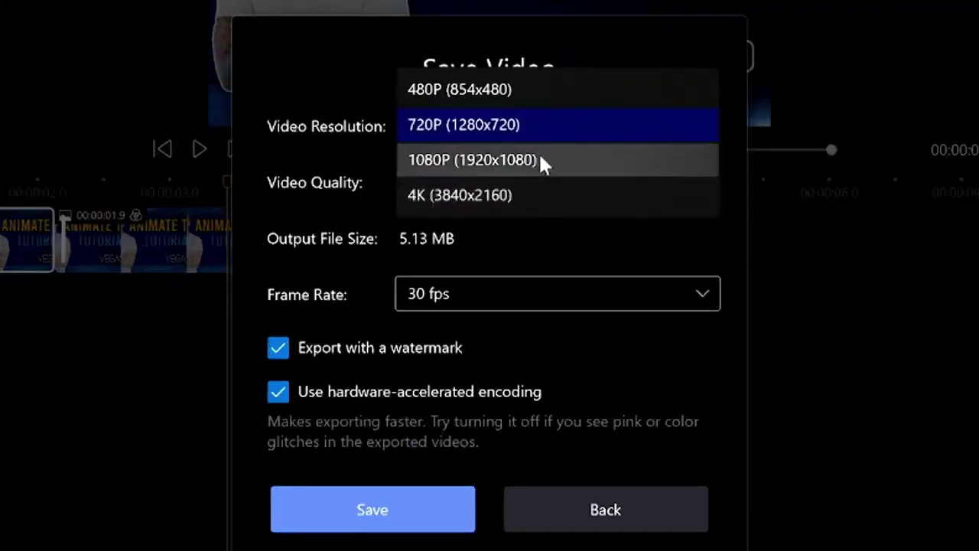
{"action": "left_click", "coordinate": [539, 159]}
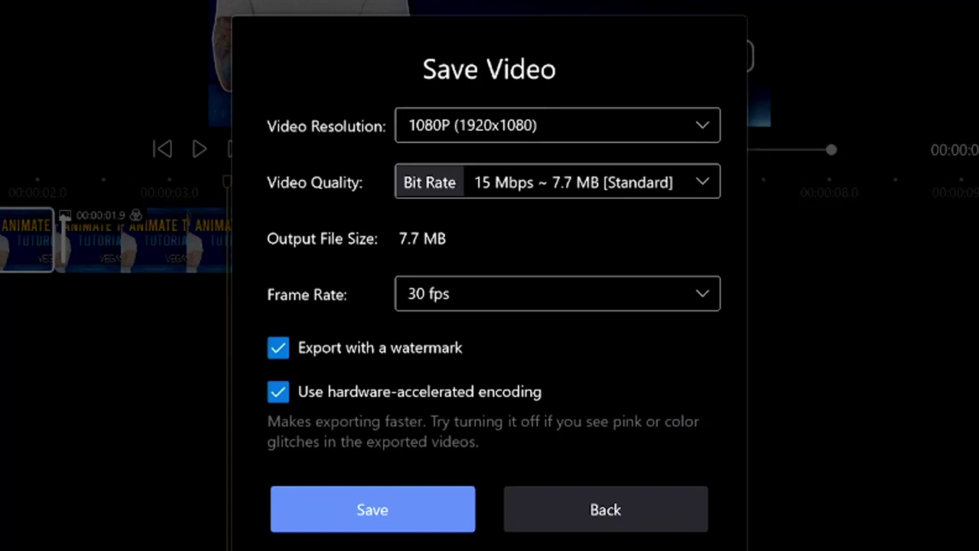
{"action": "left_click", "coordinate": [503, 186]}
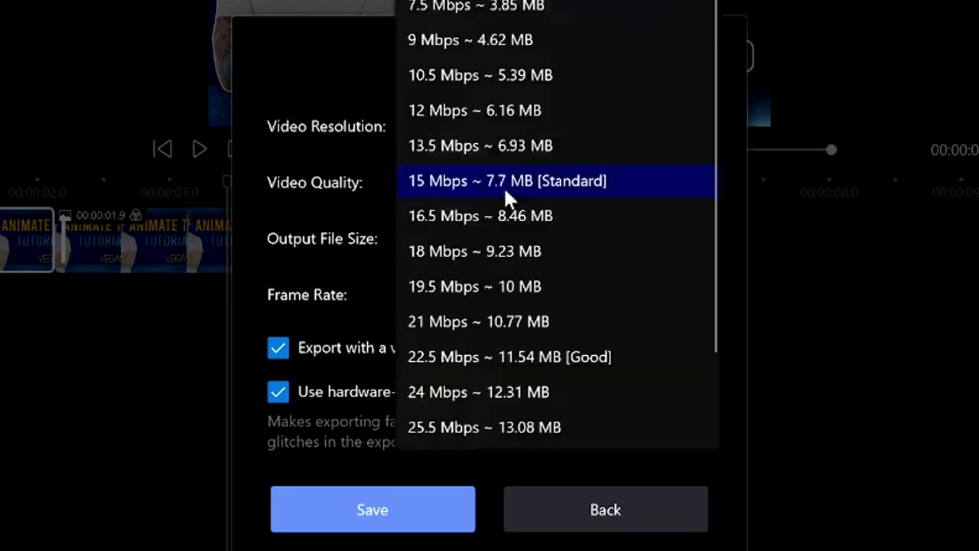
{"action": "scroll", "coordinate": [535, 230], "scroll_direction": "down", "scroll_amount": 1}
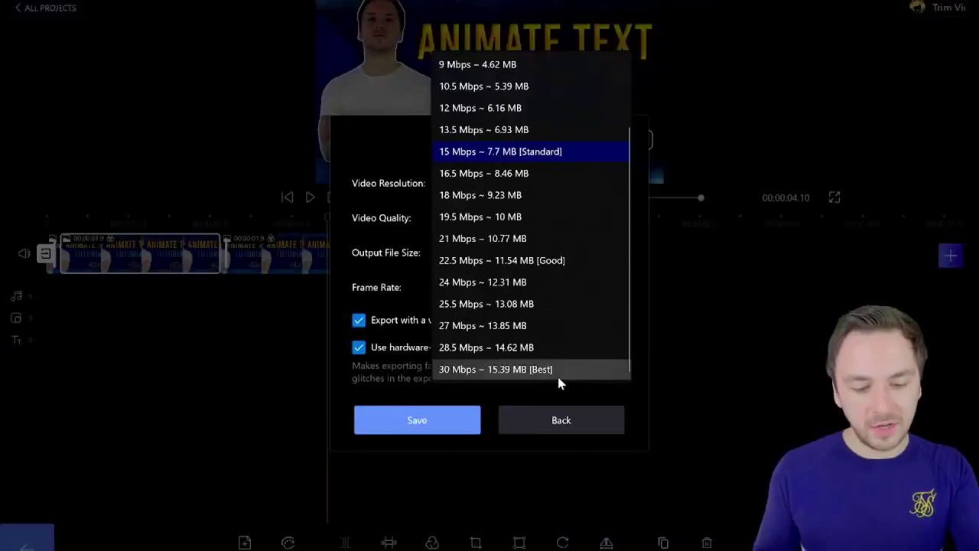
{"action": "left_click", "coordinate": [560, 371]}
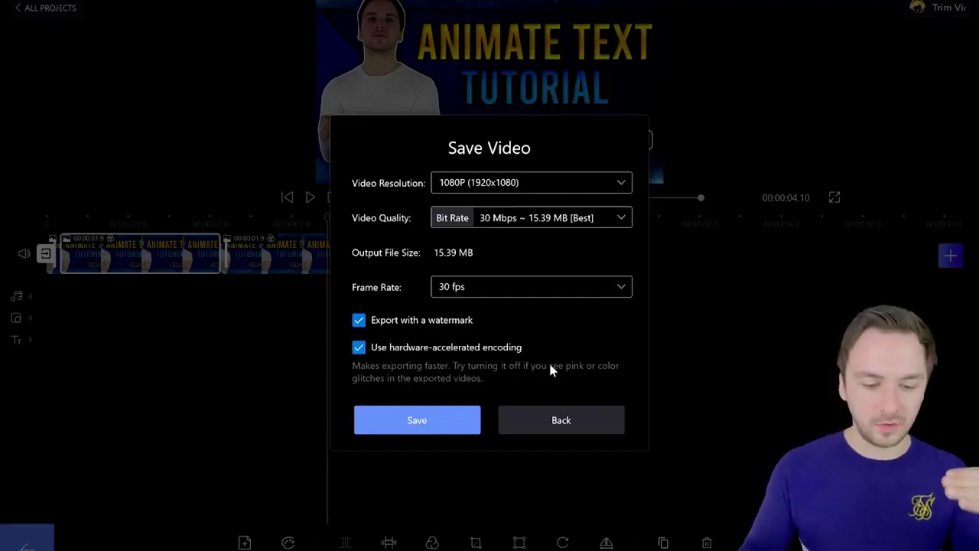
Step: Set the export frame rate to 60 fps and turn off exporting with a watermark
{"action": "left_click", "coordinate": [558, 295]}
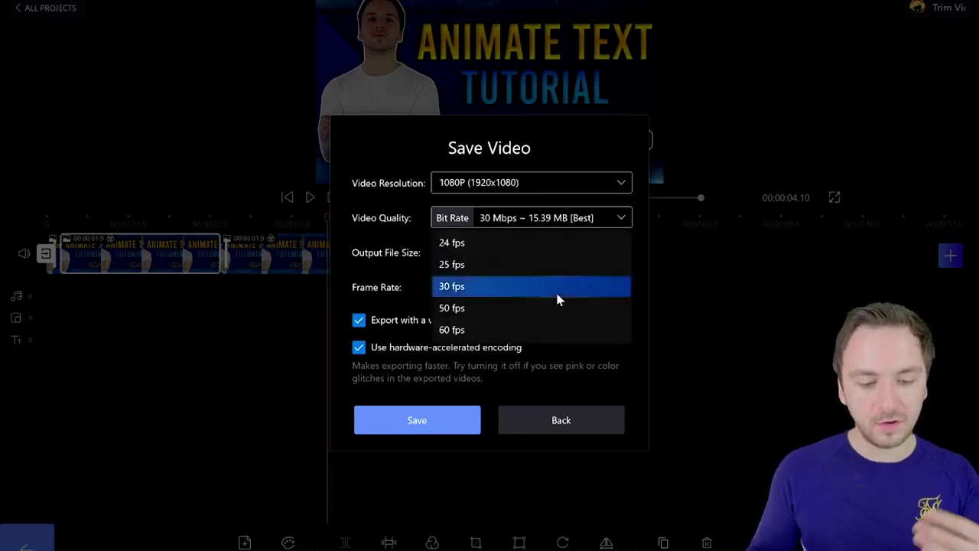
{"action": "left_click", "coordinate": [511, 329]}
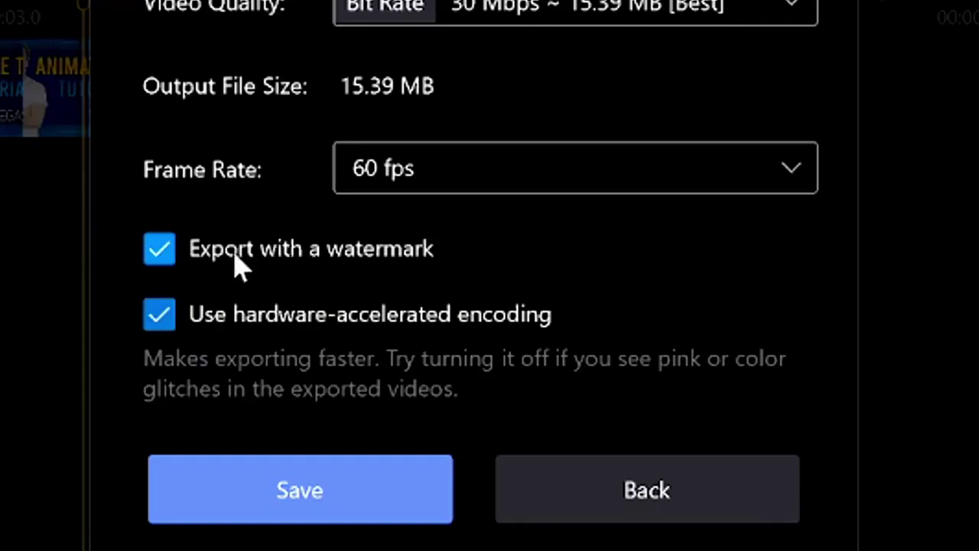
{"action": "left_click", "coordinate": [159, 249]}
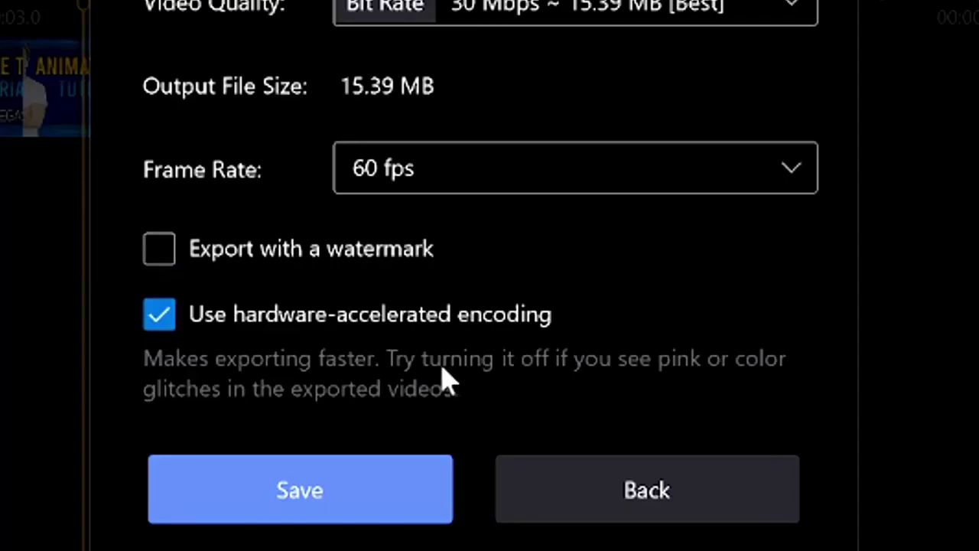
Step: Proceed with saving the video and name the MPEG-4 file "Test Video Without A Watermark"
{"action": "left_click", "coordinate": [359, 482]}
{"action": "key", "text": "BackSpace"}
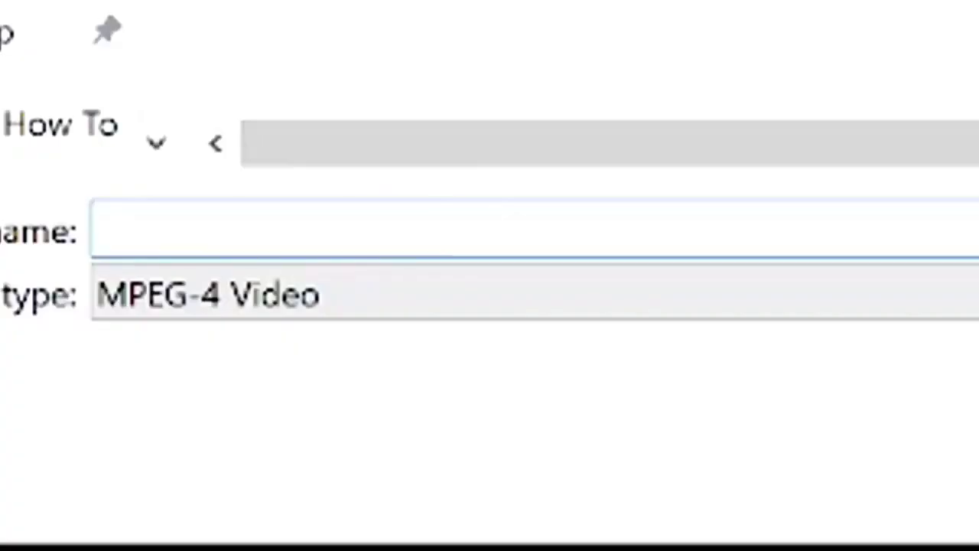
{"action": "type", "text": "Test Video Wi"}
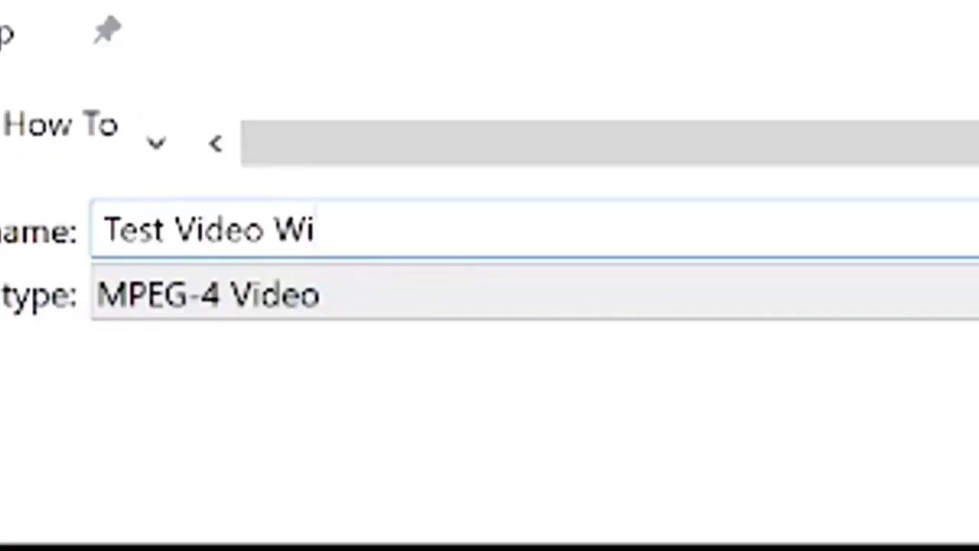
{"action": "type", "text": "thout A Watermark"}
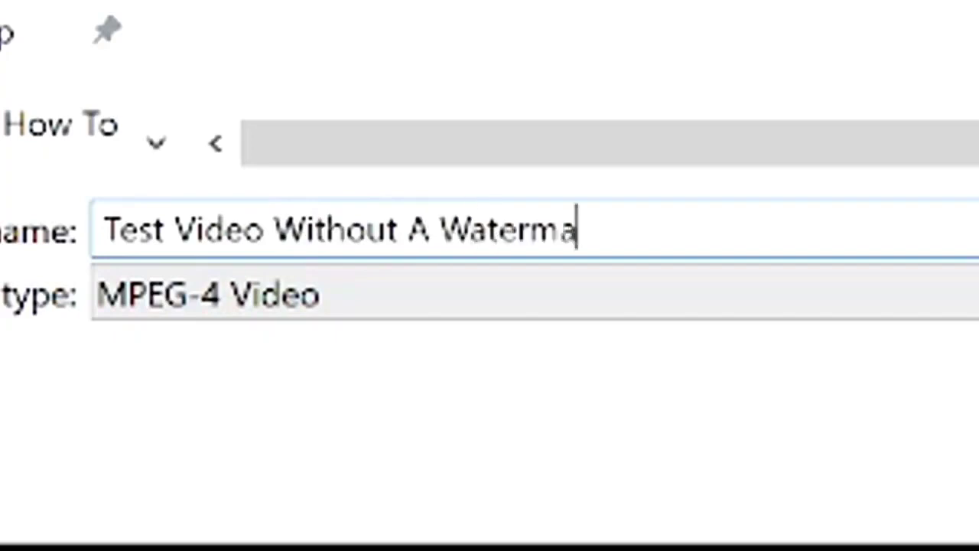